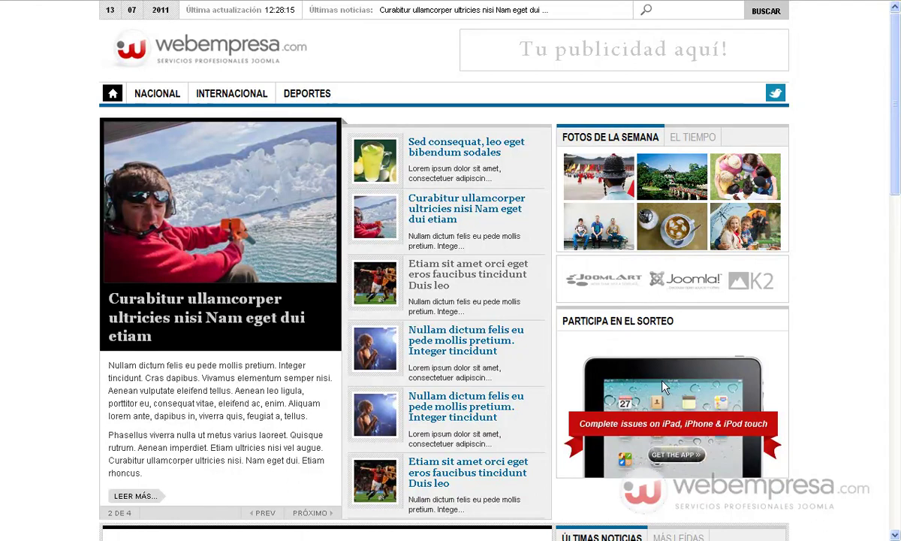
- Look through the newspaper demo's home page to see its news, sponsor and advertising blocks
scroll(840, 360, down, 15)
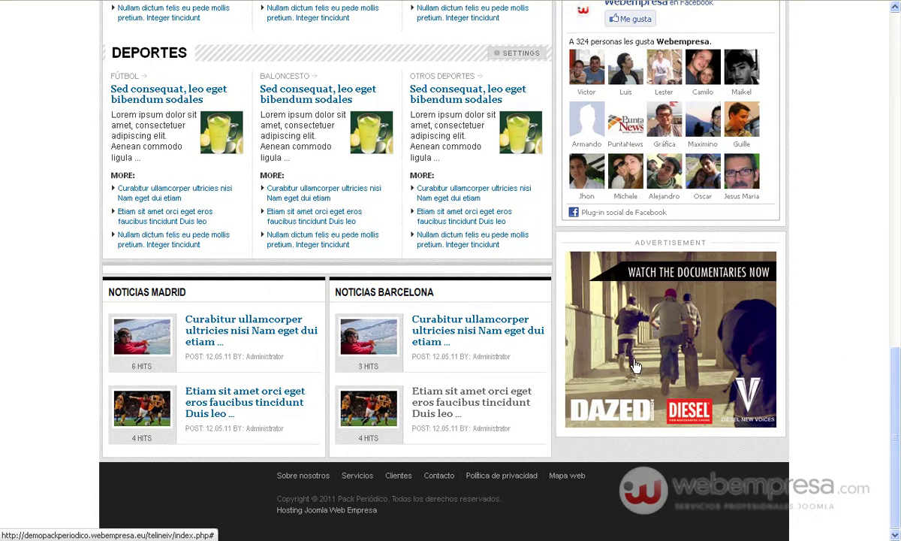
scroll(635, 366, up, 10)
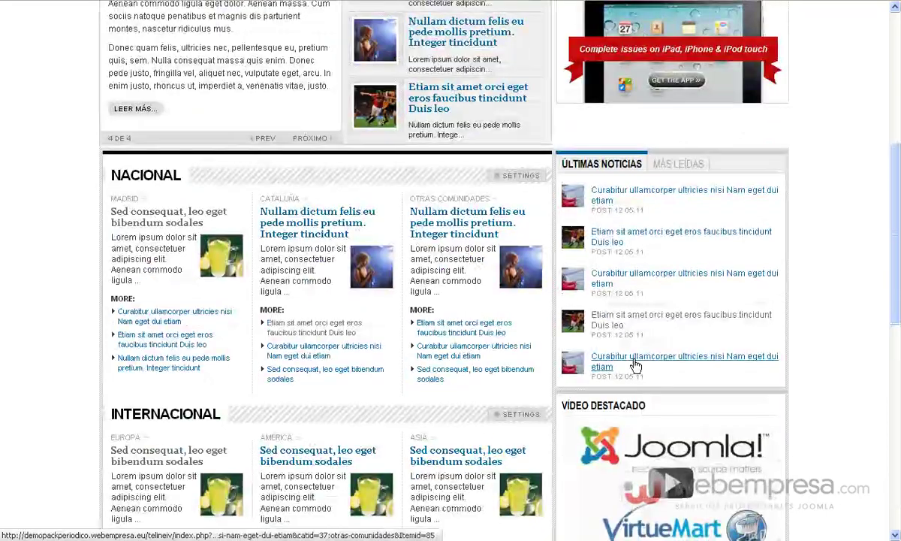
scroll(635, 366, up, 3)
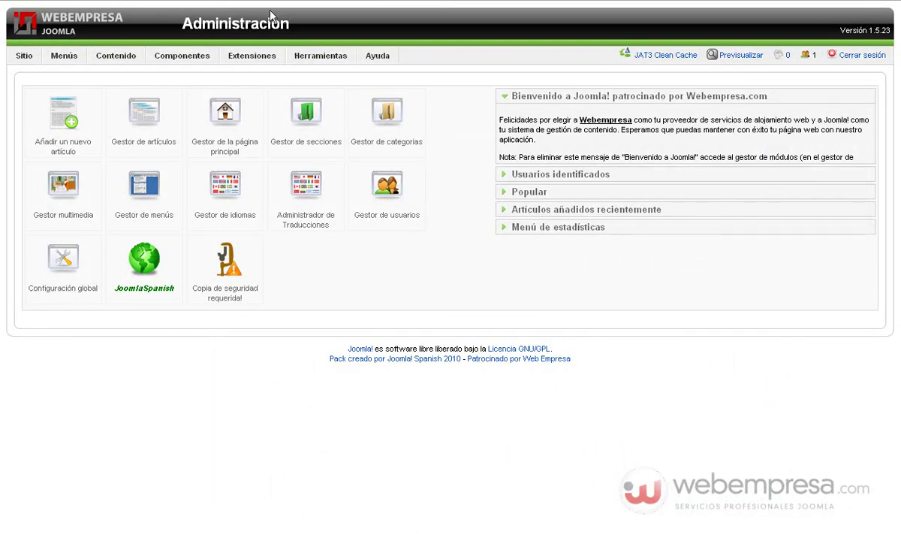
- In the administration site's module manager, filter the list to the modules in position sl1-r
mouse_move(266, 59)
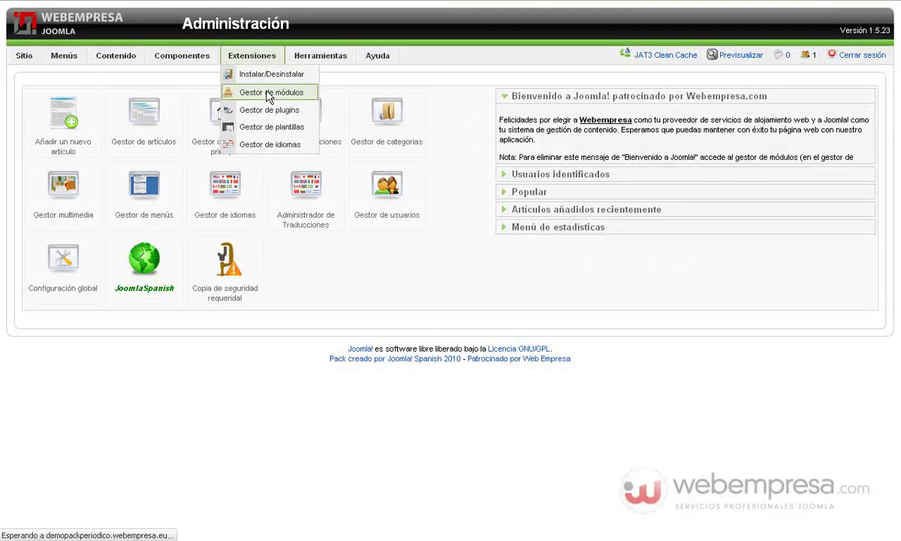
click(268, 93)
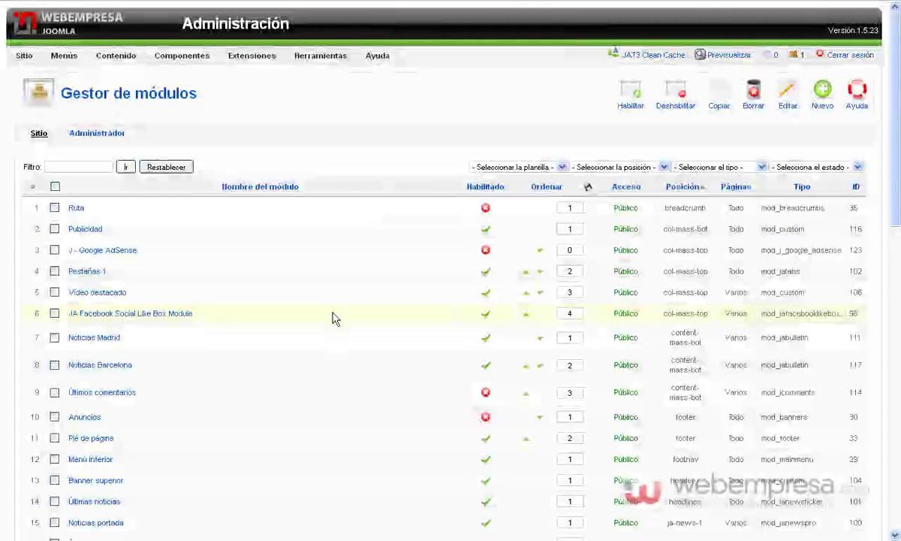
scroll(334, 318, down, 9)
scroll(334, 321, up, 10)
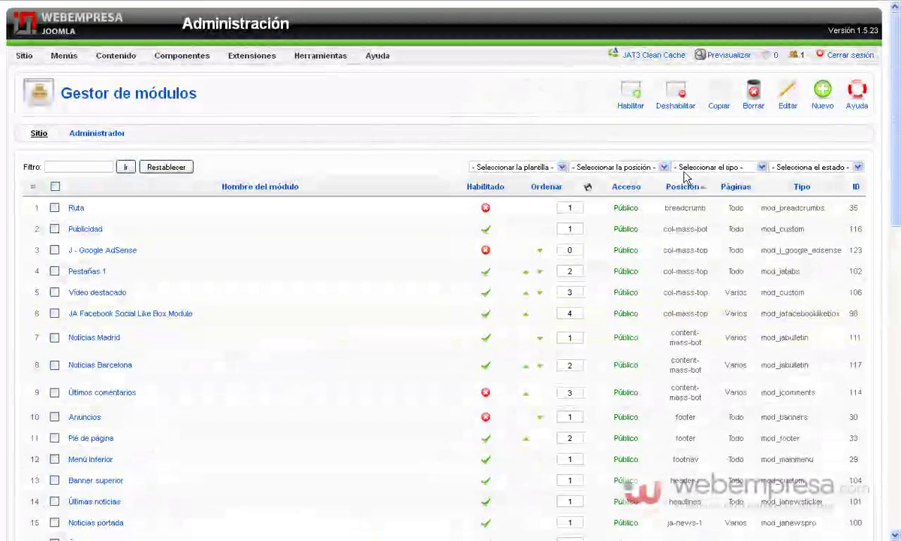
click(637, 168)
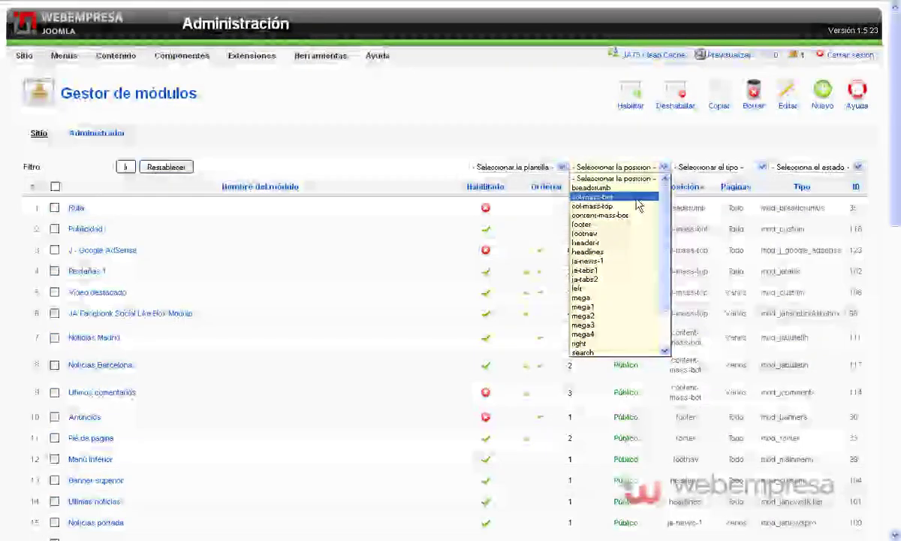
scroll(634, 248, down, 2)
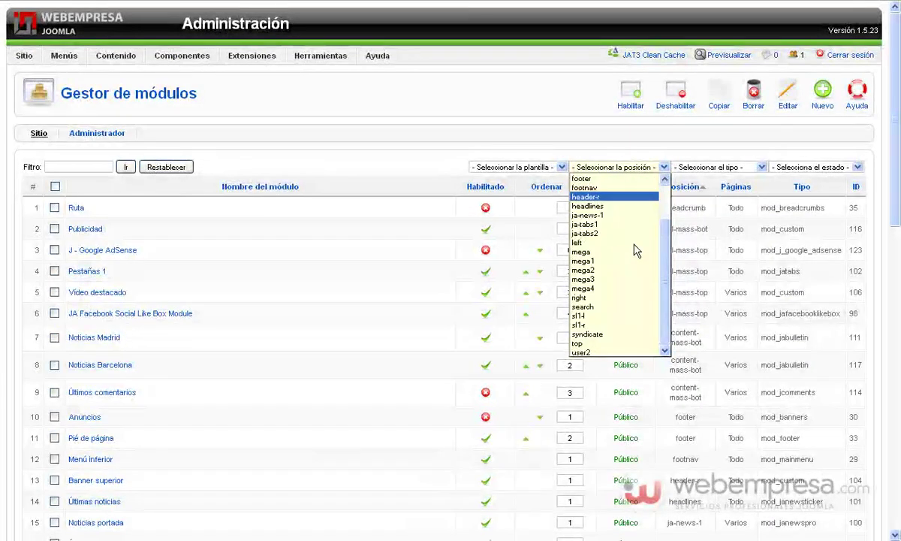
click(600, 325)
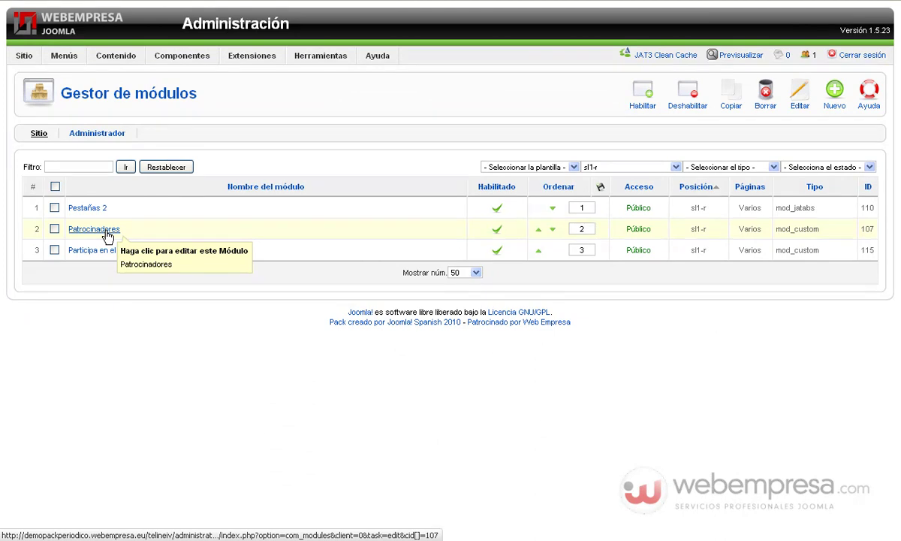
- Open the Patrocinadores module and delete the sponsor logos image from its custom output
click(106, 234)
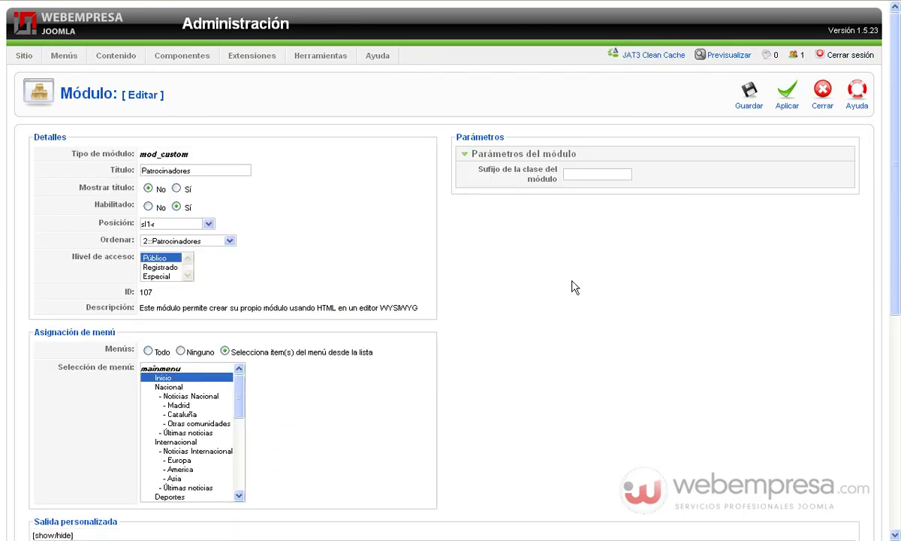
scroll(574, 287, down, 5)
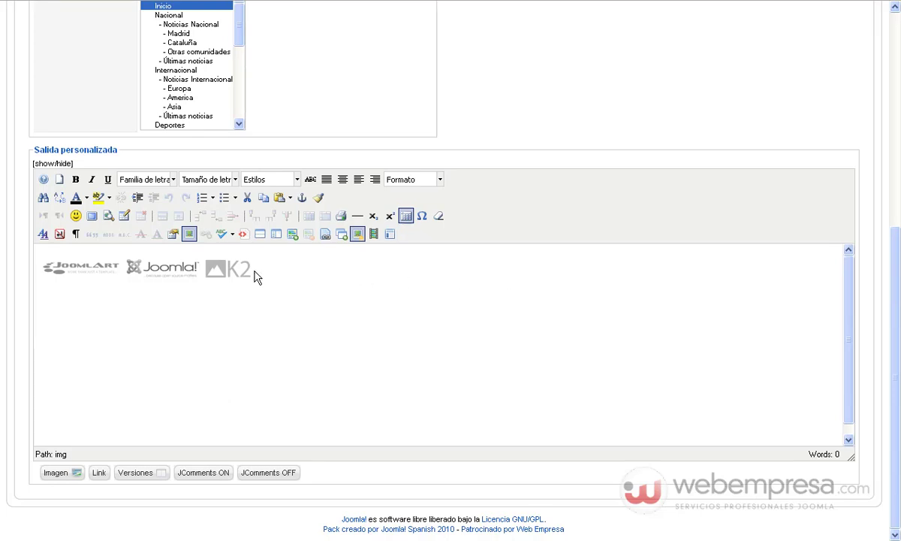
click(216, 276)
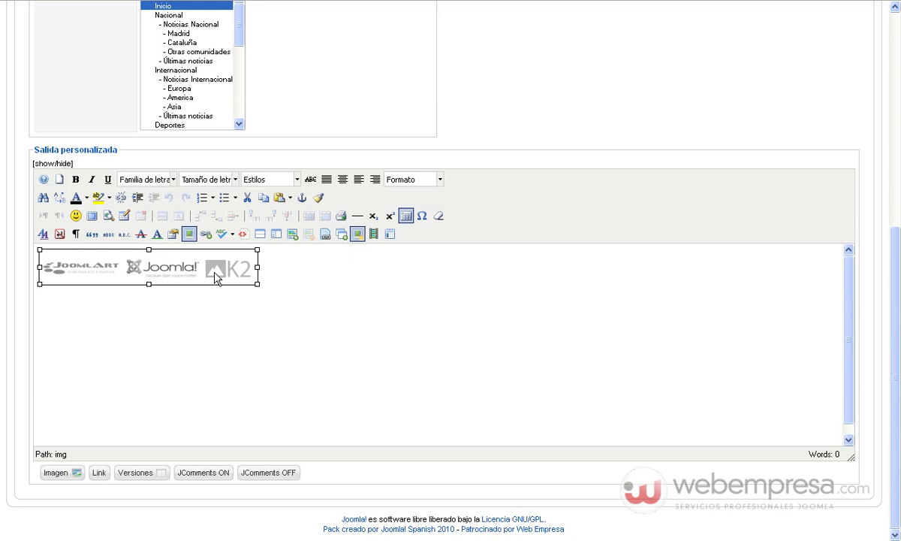
key(Delete)
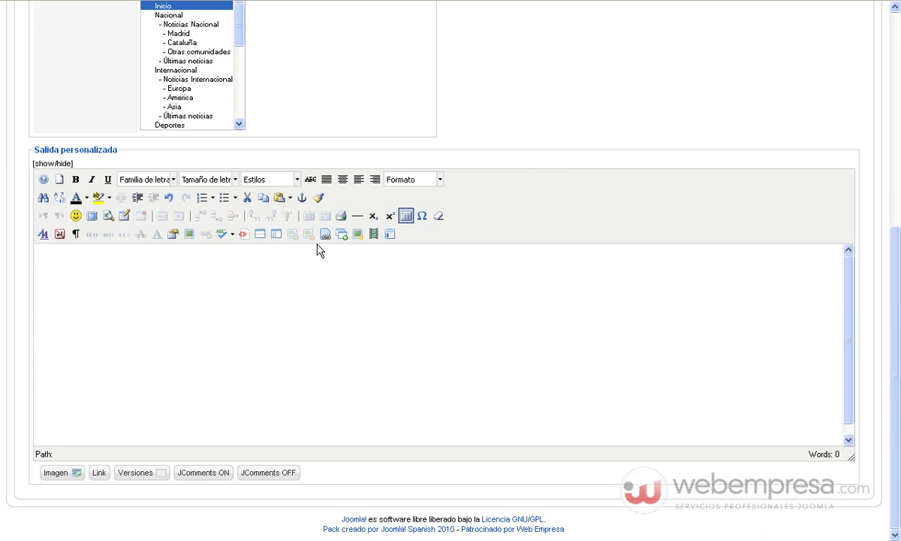
- Open the editor's advanced image manager and select the imagenes folder
click(358, 235)
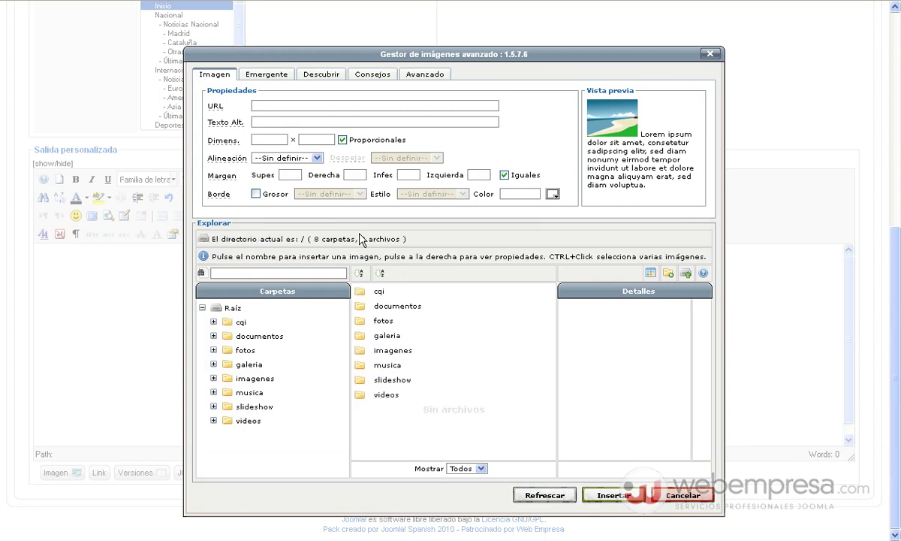
click(230, 381)
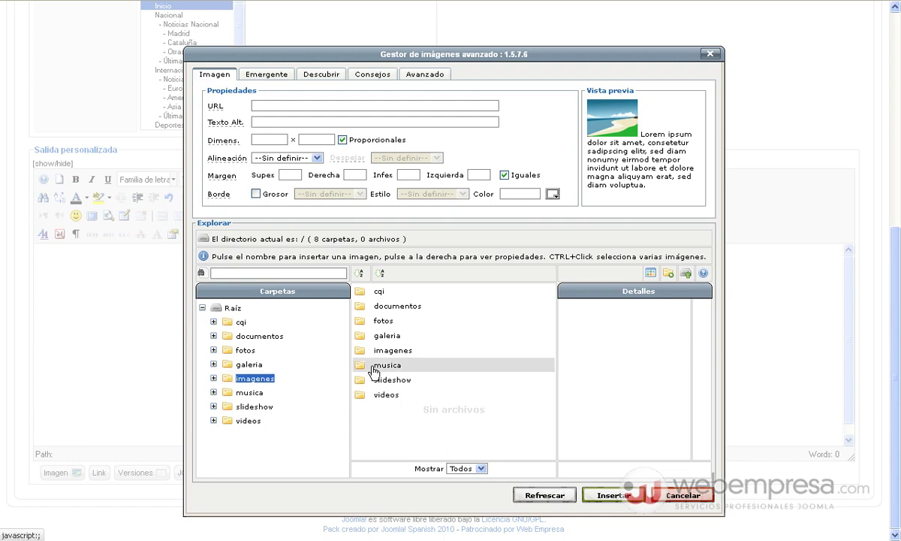
click(367, 355)
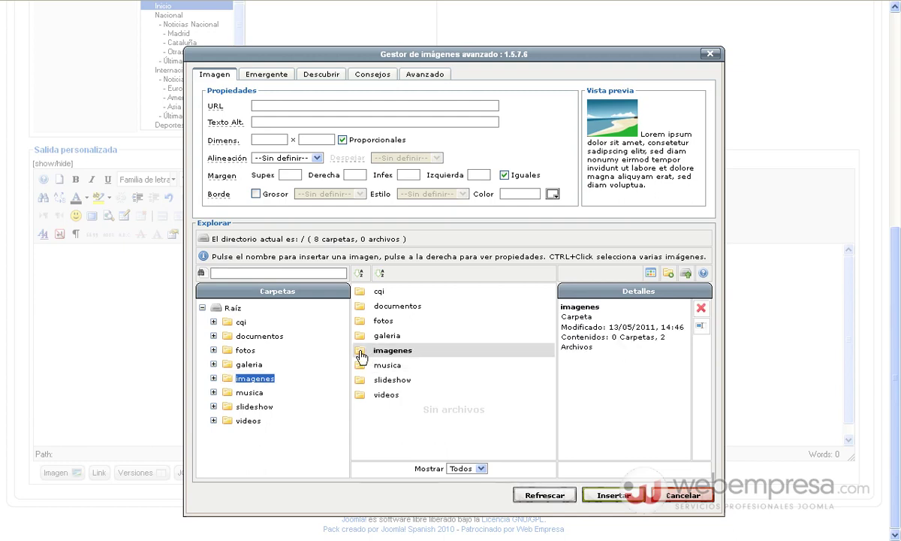
click(214, 380)
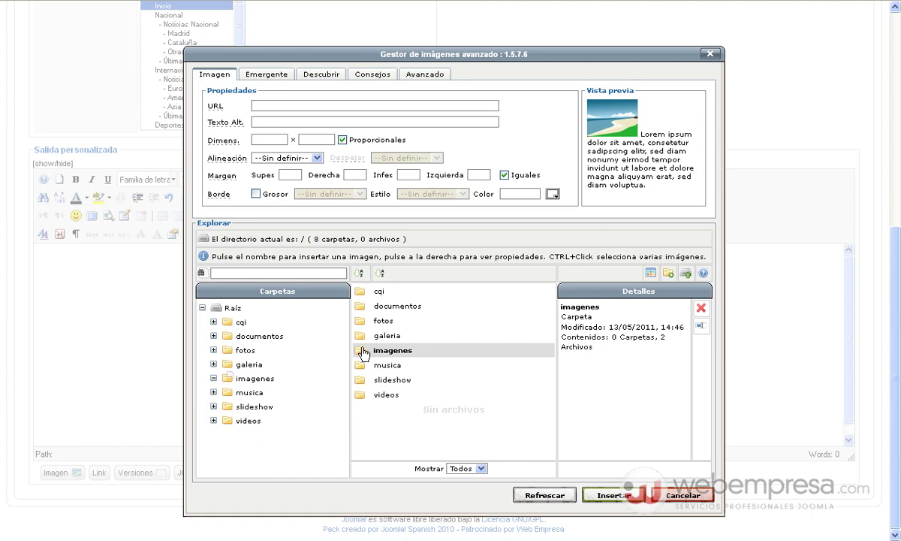
- Upload banner_prueba_310_50.jpg from the archivos folder and insert it into the module's custom output
click(685, 274)
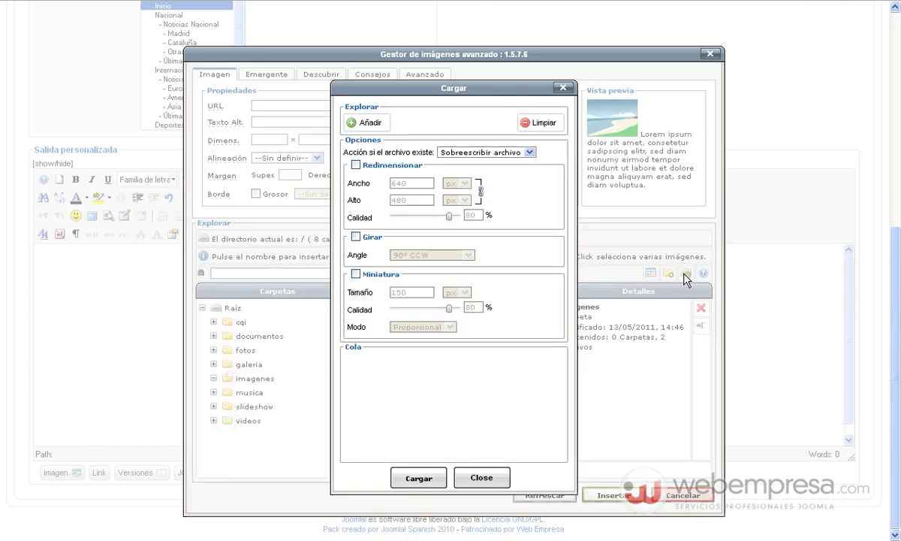
click(362, 123)
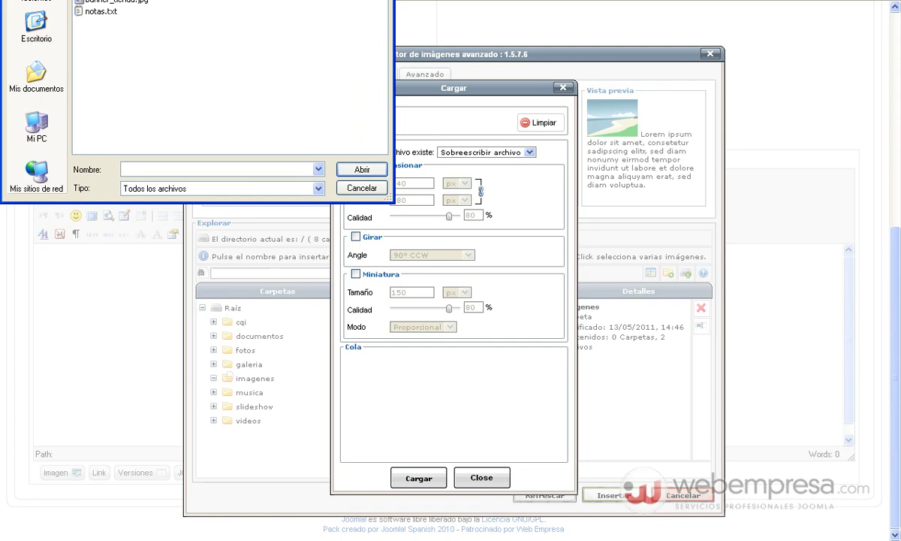
drag(298, 0, 459, 191)
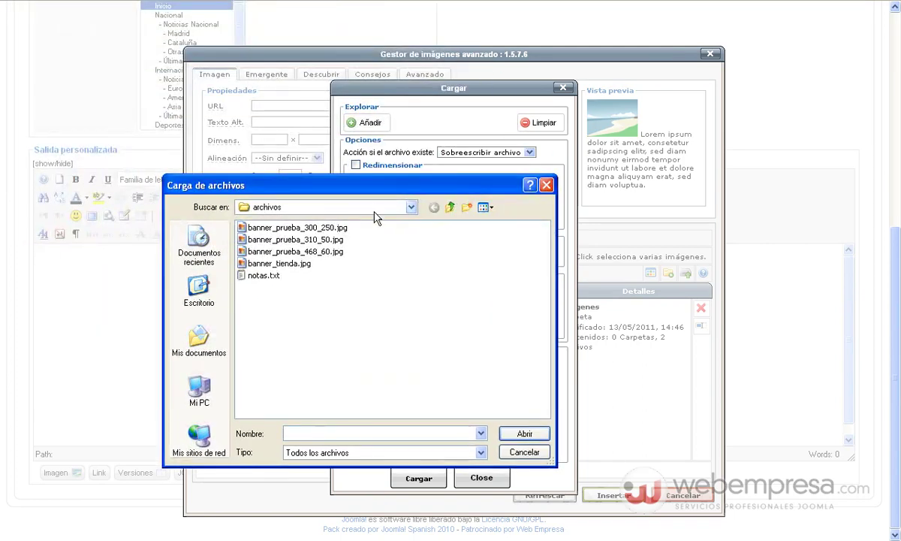
click(322, 244)
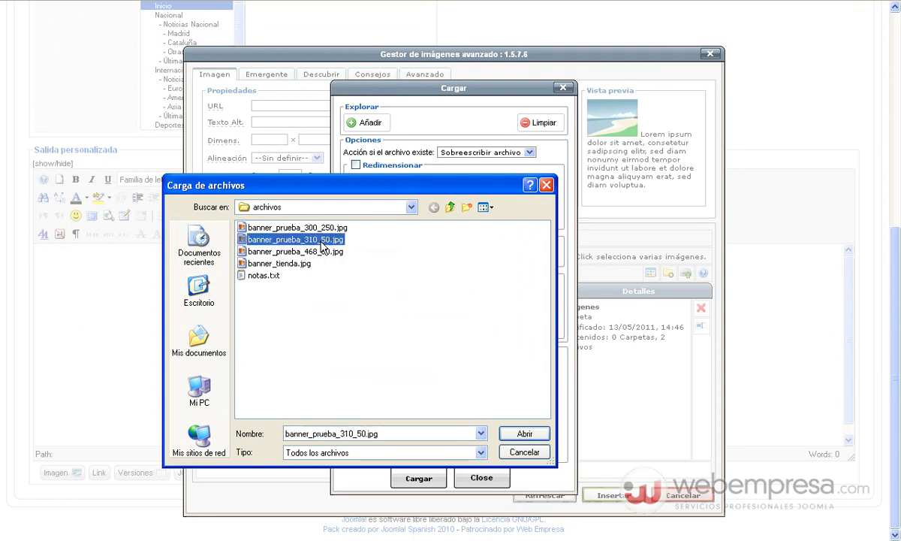
double_click(321, 245)
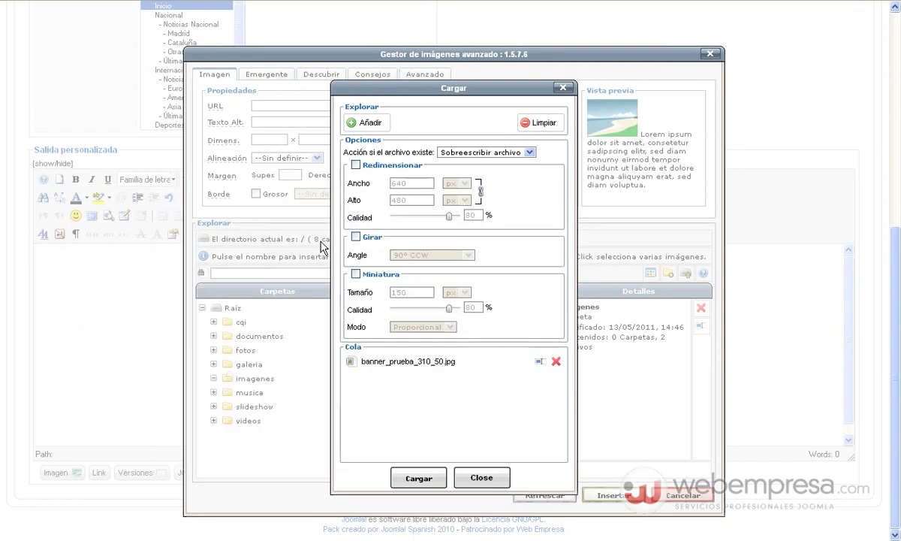
click(421, 480)
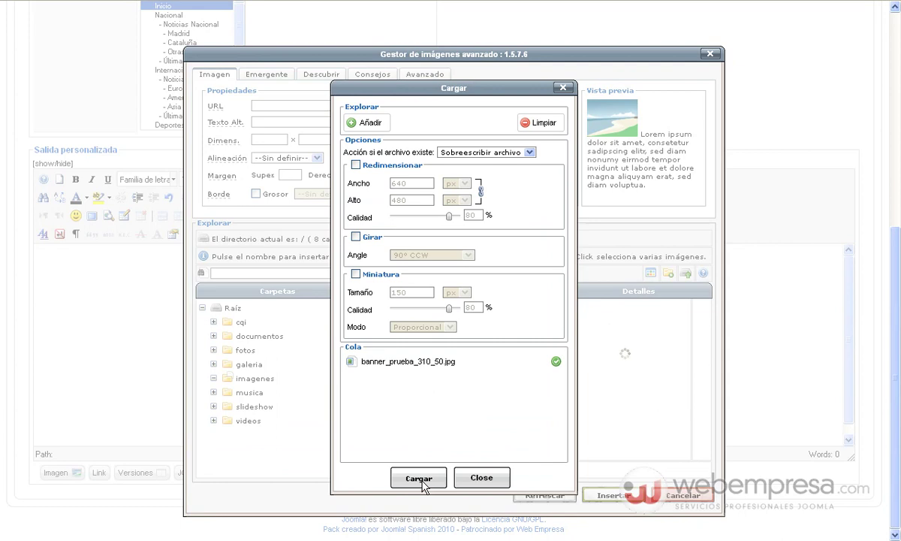
click(481, 478)
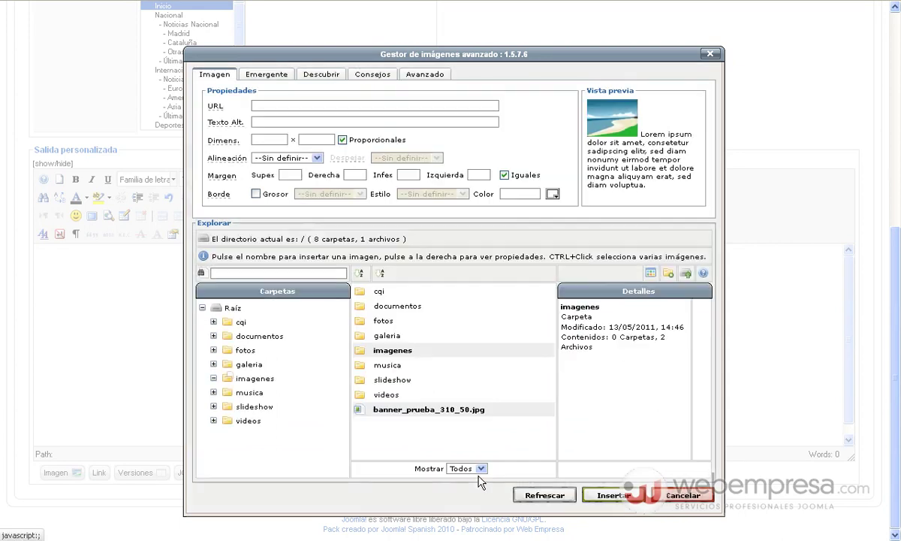
click(426, 411)
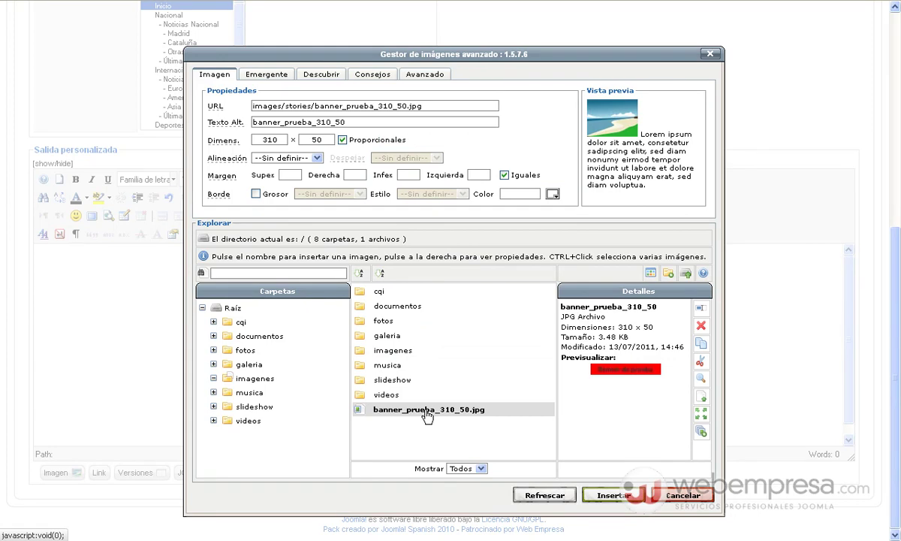
click(613, 496)
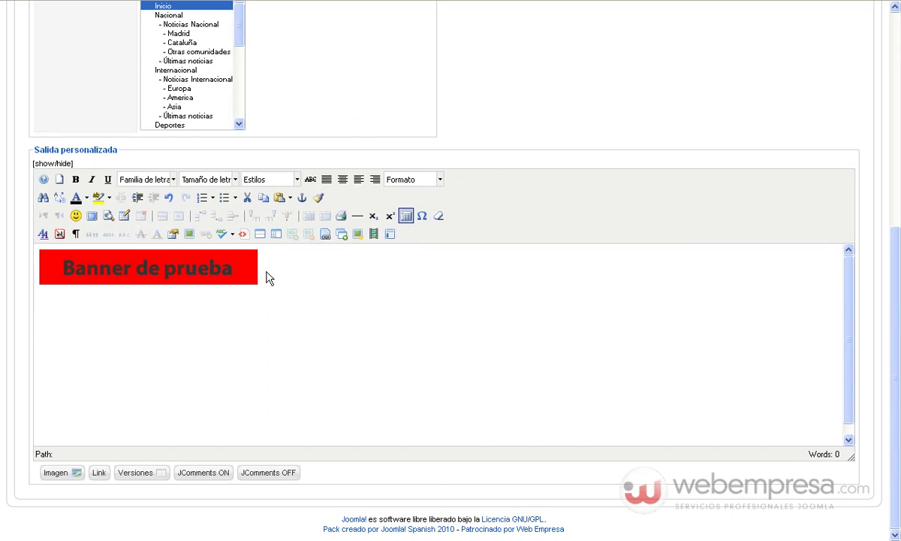
- Select the inserted test banner and open its advanced link settings
click(188, 268)
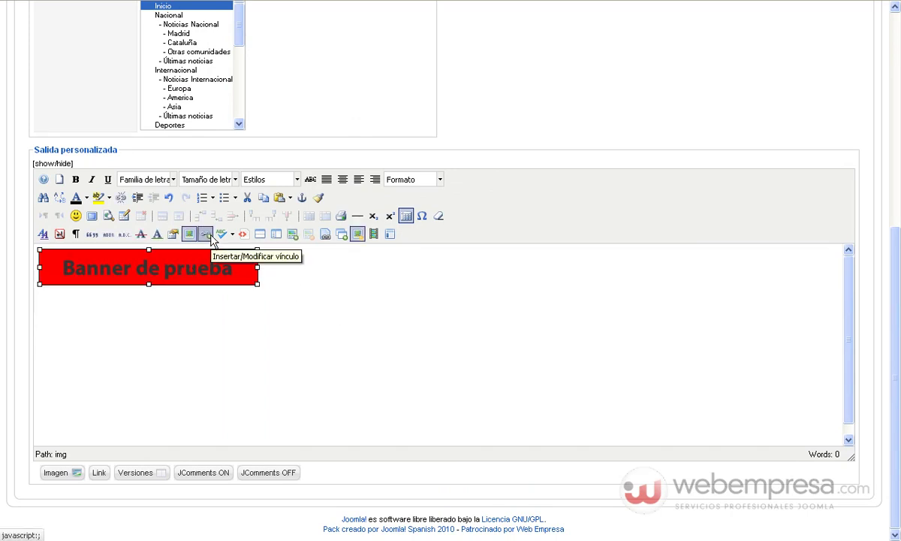
click(211, 235)
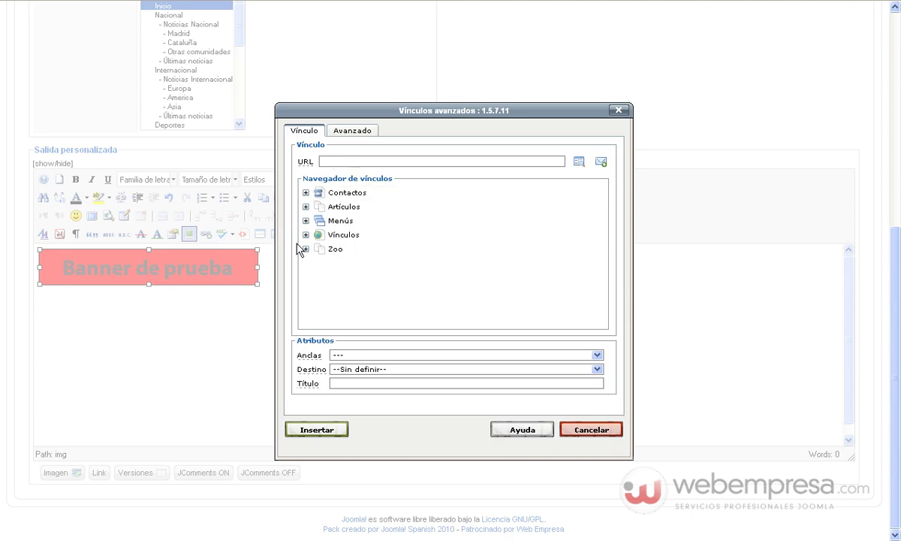
- Set the banner's link to the America item under Menú principal, Internacional, Noticias Internacional
click(305, 221)
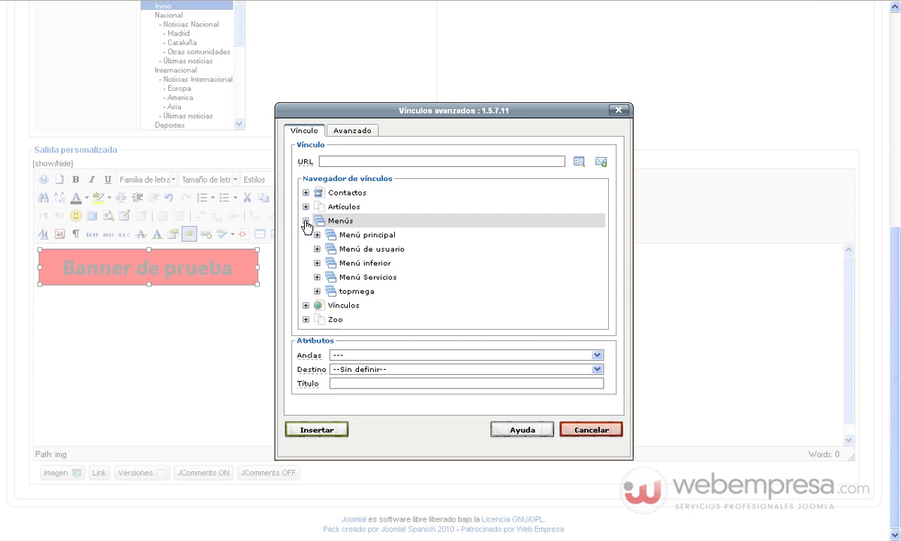
click(316, 236)
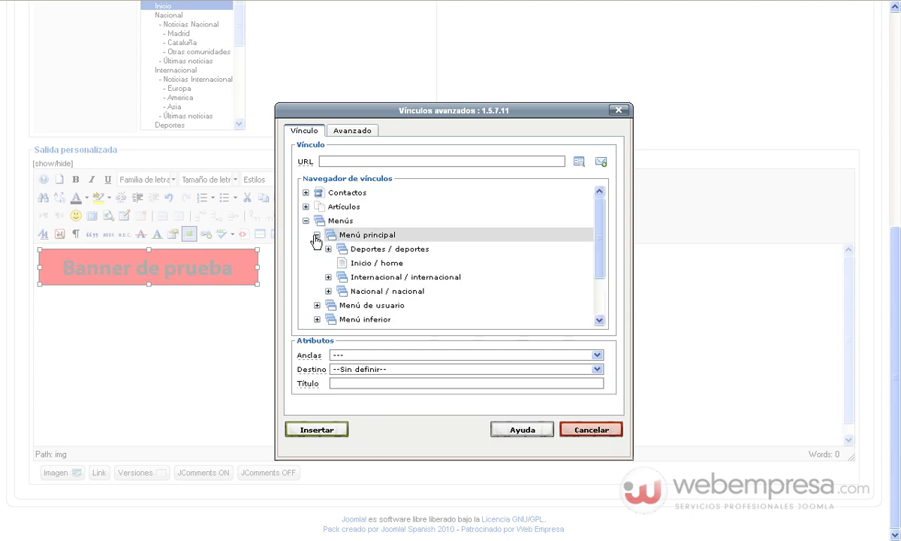
click(329, 278)
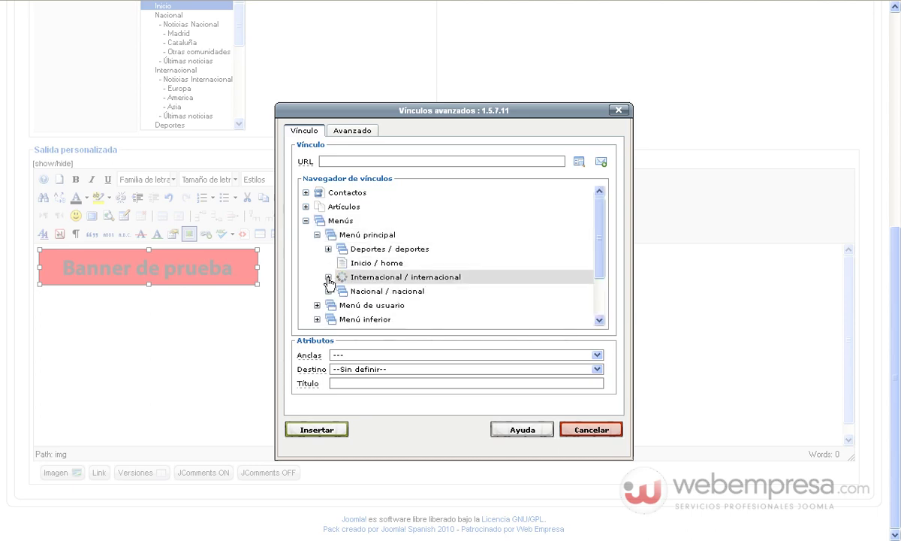
click(339, 292)
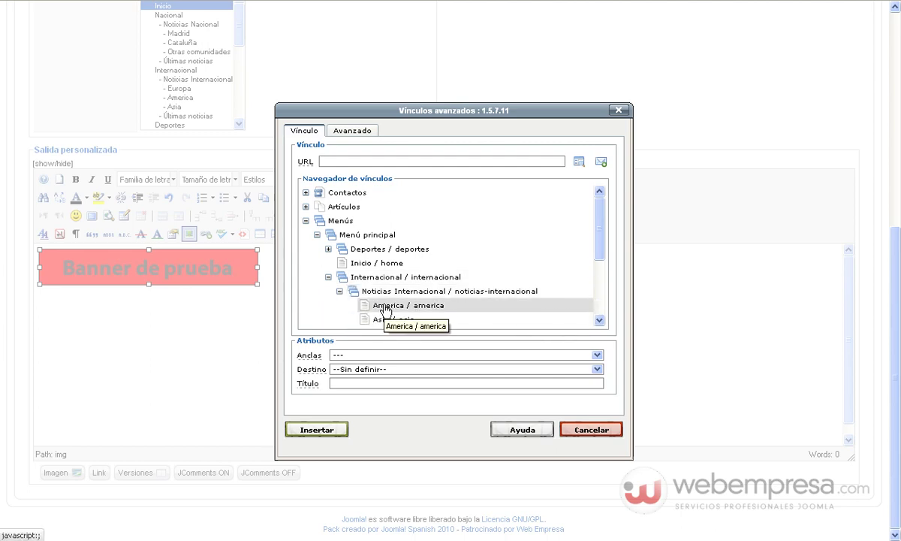
click(384, 308)
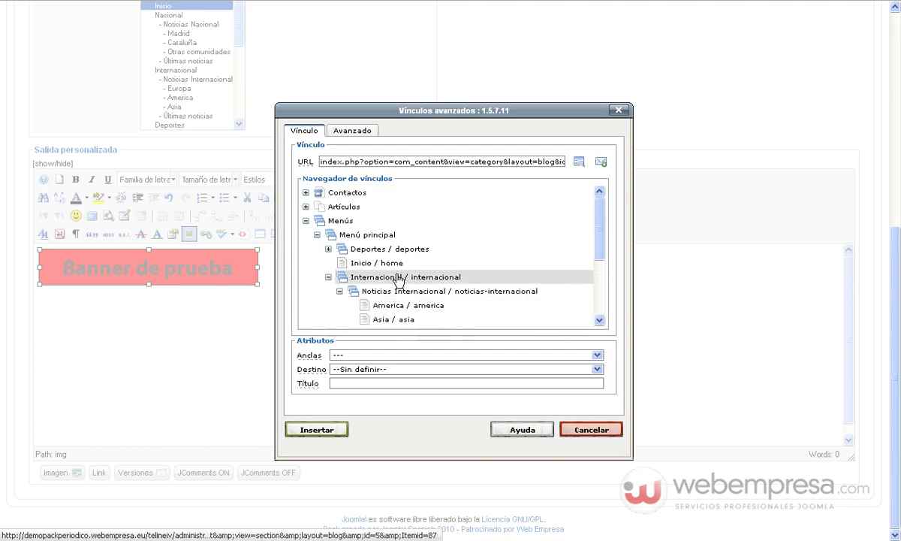
triple_click(444, 159)
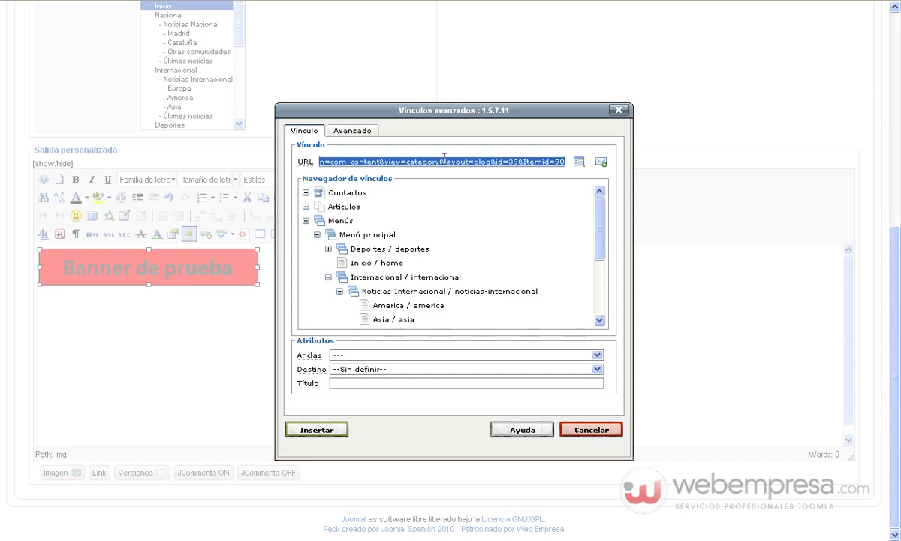
text(http://)
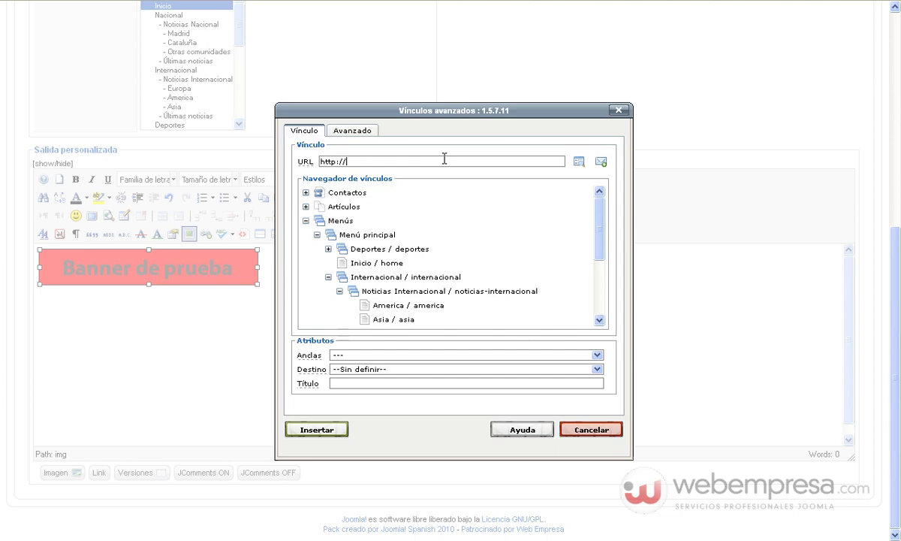
text(www.webempresa.com)
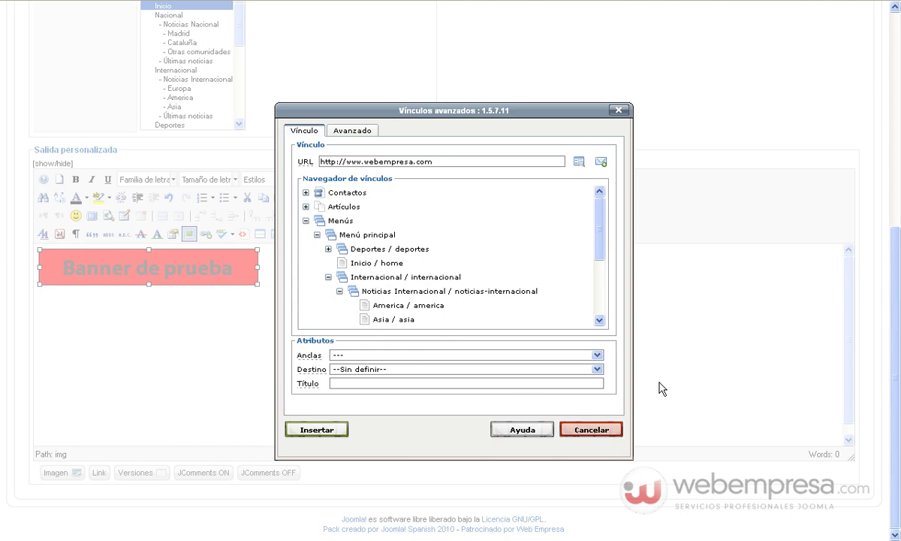
click(597, 370)
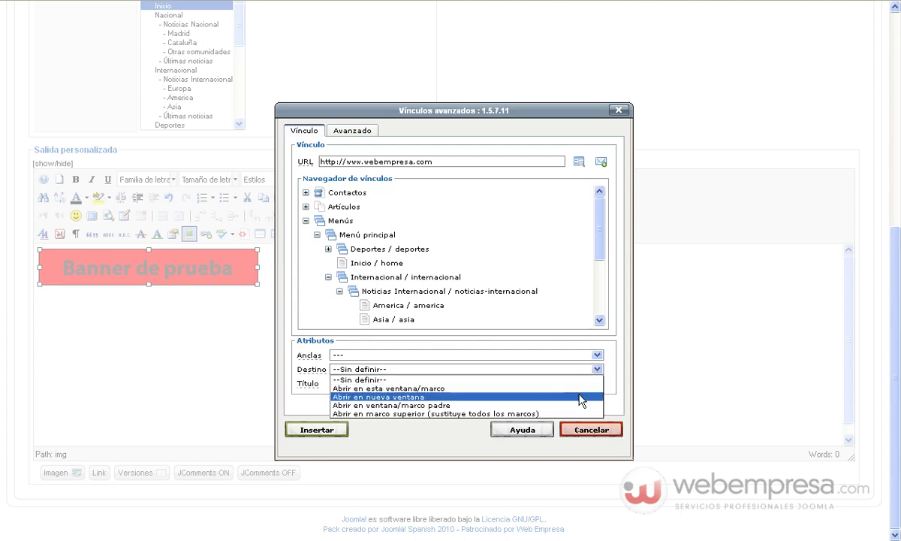
click(582, 397)
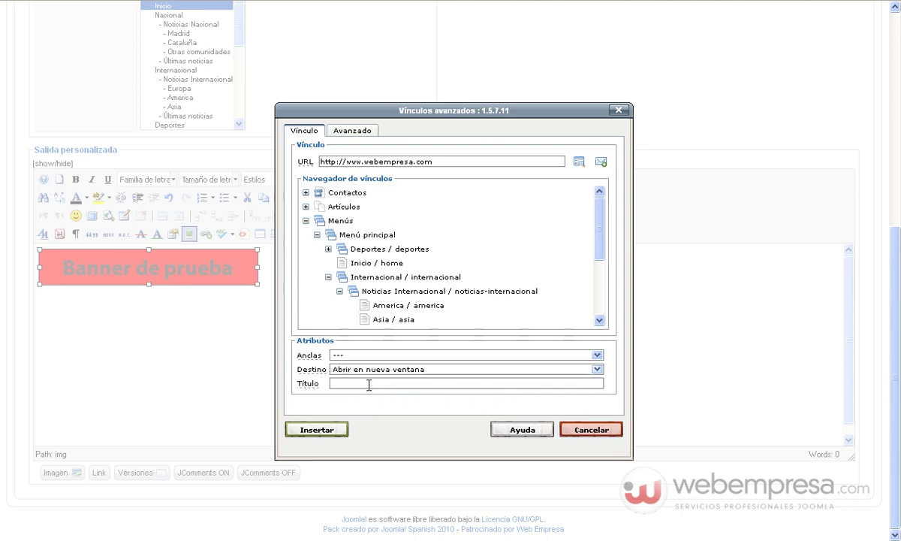
click(317, 430)
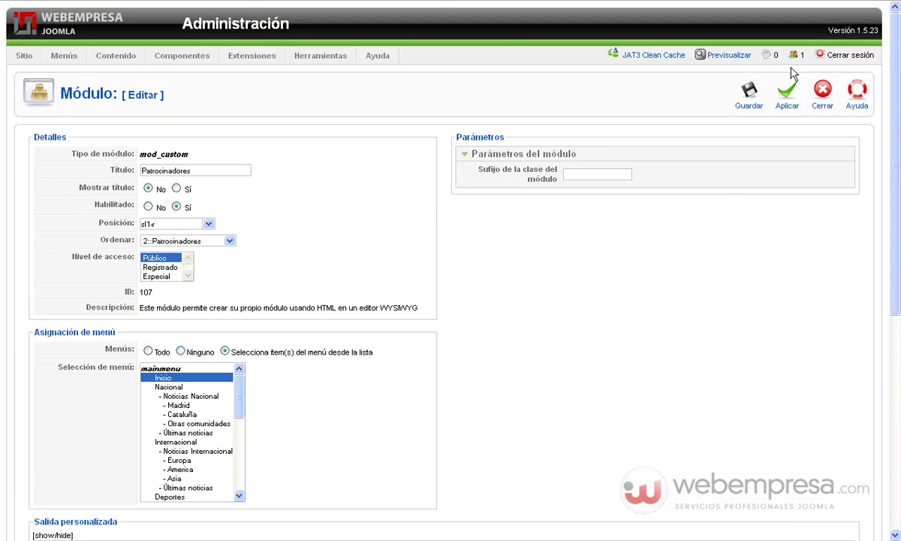
- Save the Patrocinadores module and check the test banner on the reloaded site home page
click(740, 90)
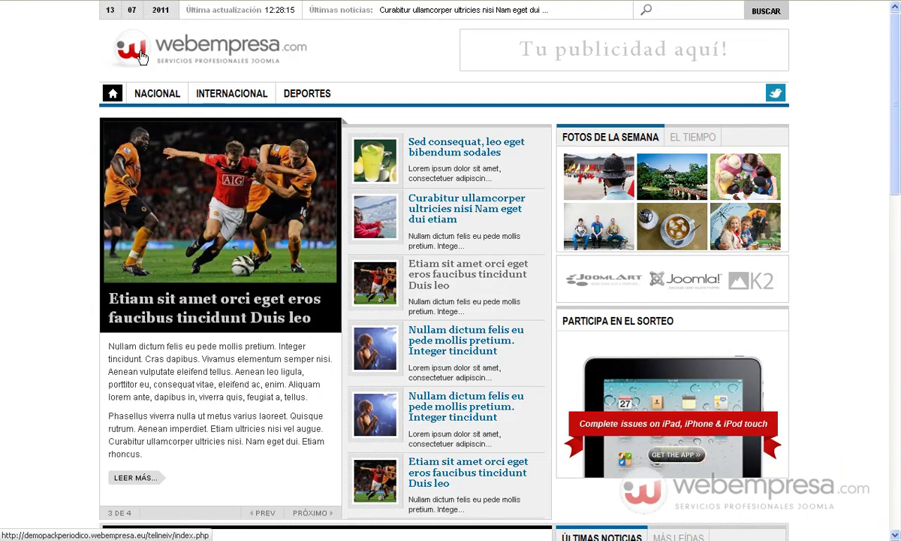
click(142, 57)
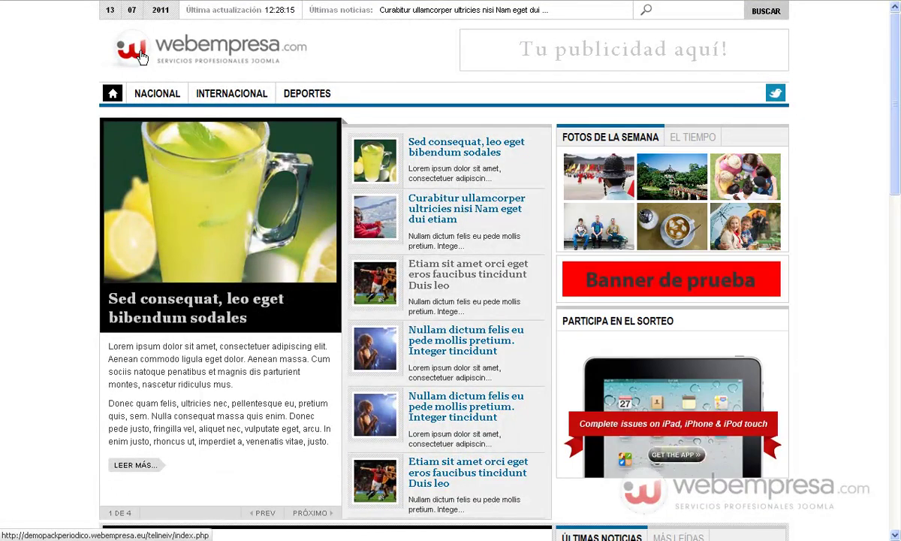
click(683, 280)
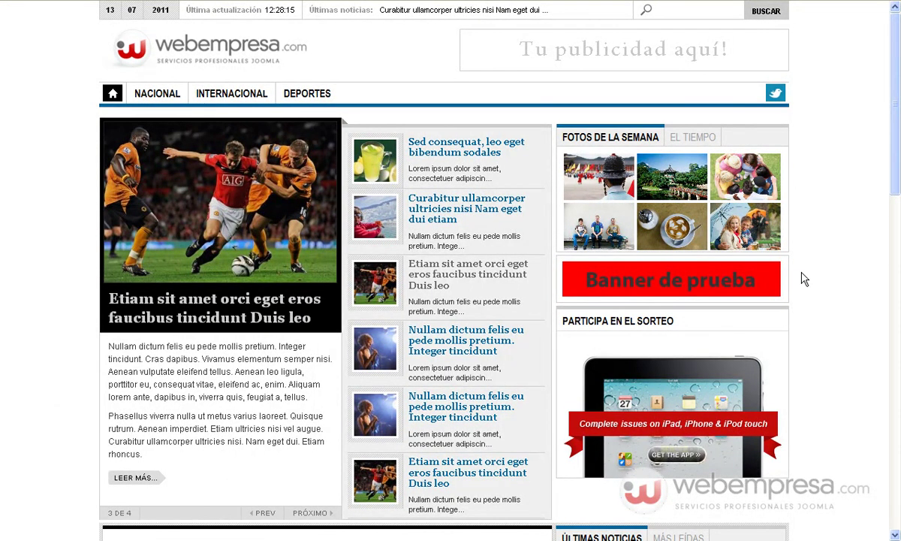
scroll(803, 278, down, 12)
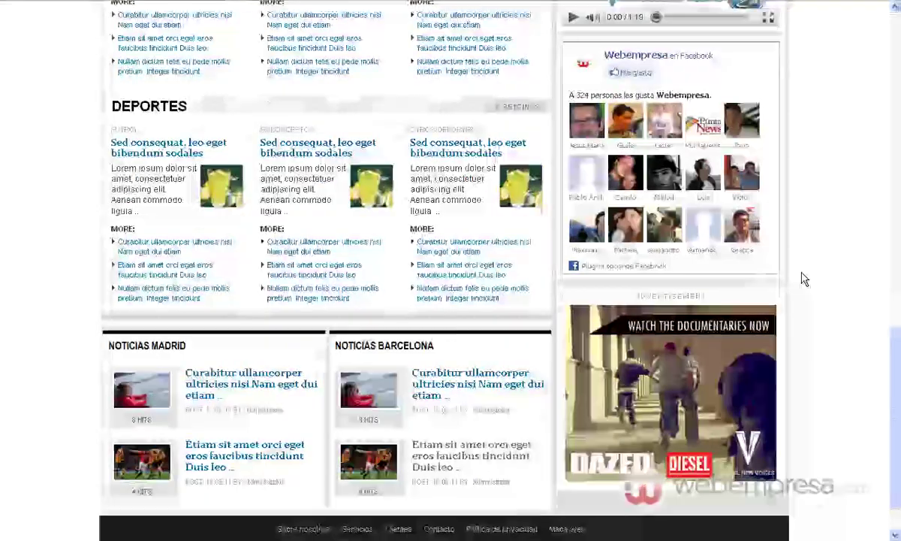
scroll(803, 279, up, 10)
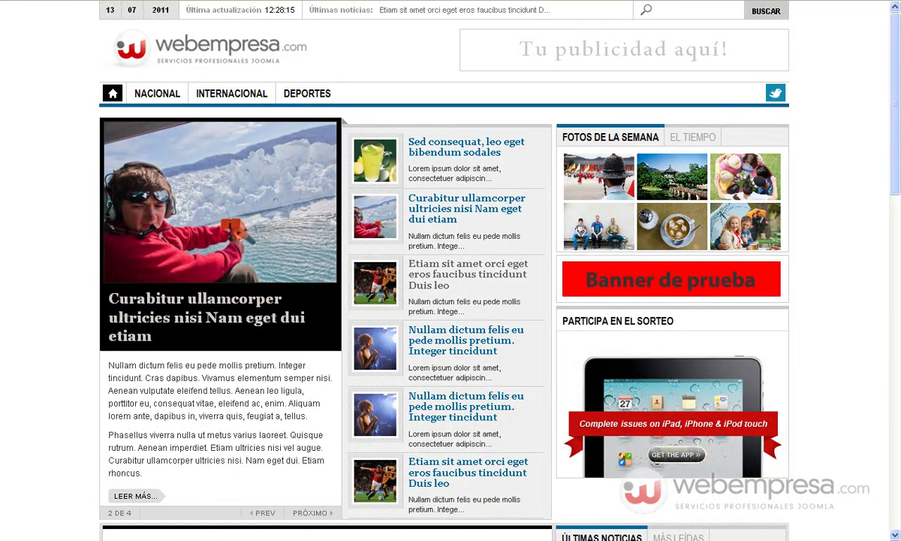
key(ctrl+Tab)
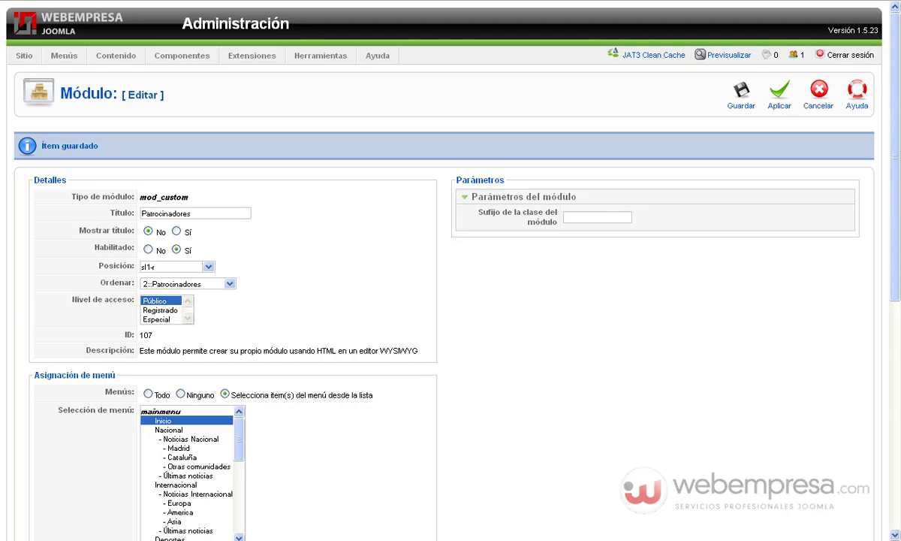
click(747, 91)
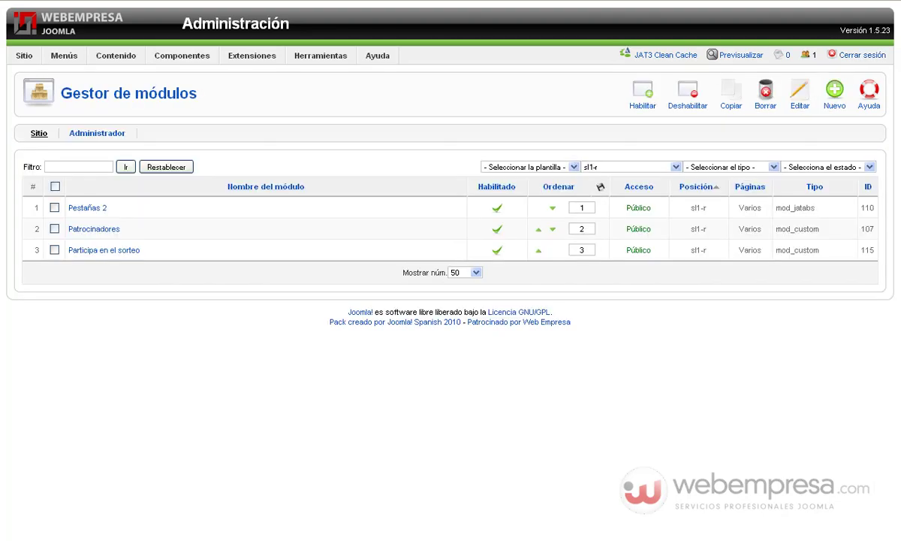
- Filter the site modules by the header-r position and disable the Banner superior module
key(ctrl+Tab)
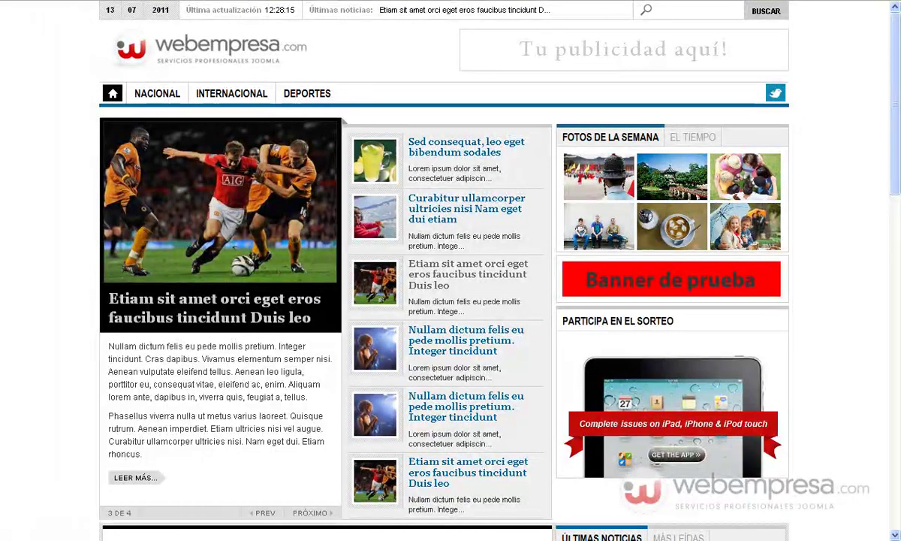
key(ctrl+Tab)
click(644, 168)
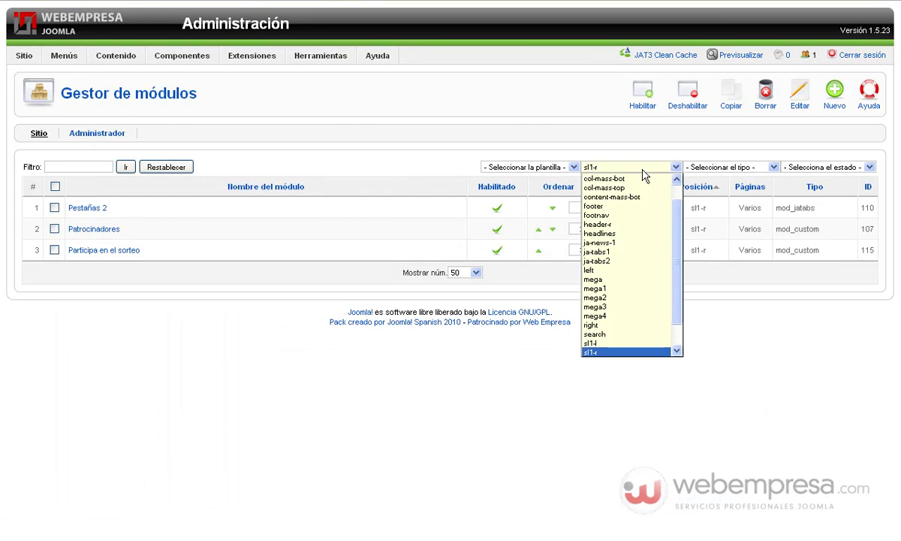
scroll(646, 248, up, 1)
scroll(645, 249, down, 2)
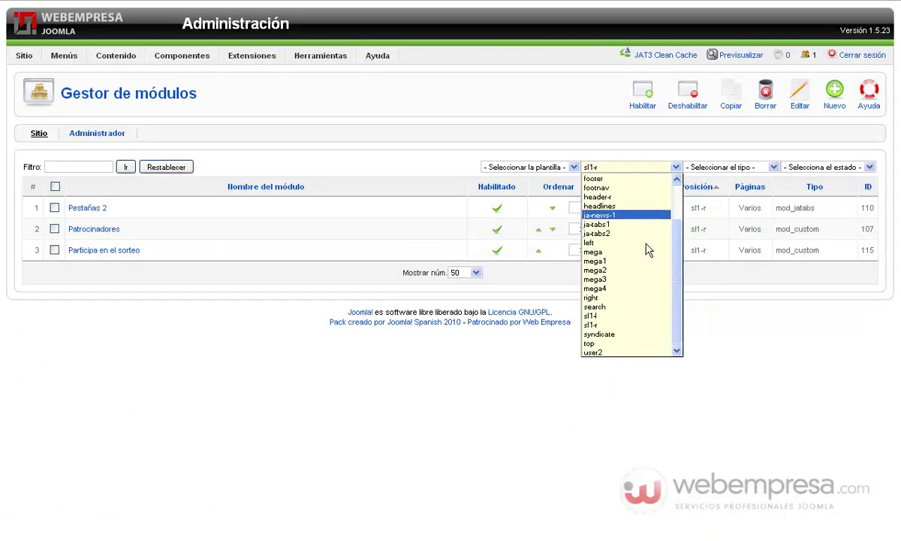
click(601, 197)
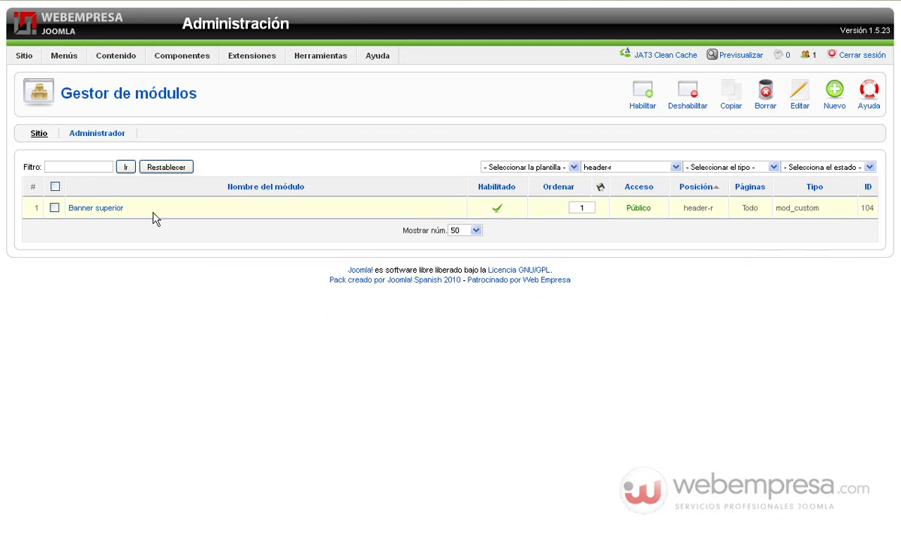
click(498, 208)
key(ctrl+Tab)
- Create and save a published category titled Patrocinadores in the Banner component
mouse_move(190, 59)
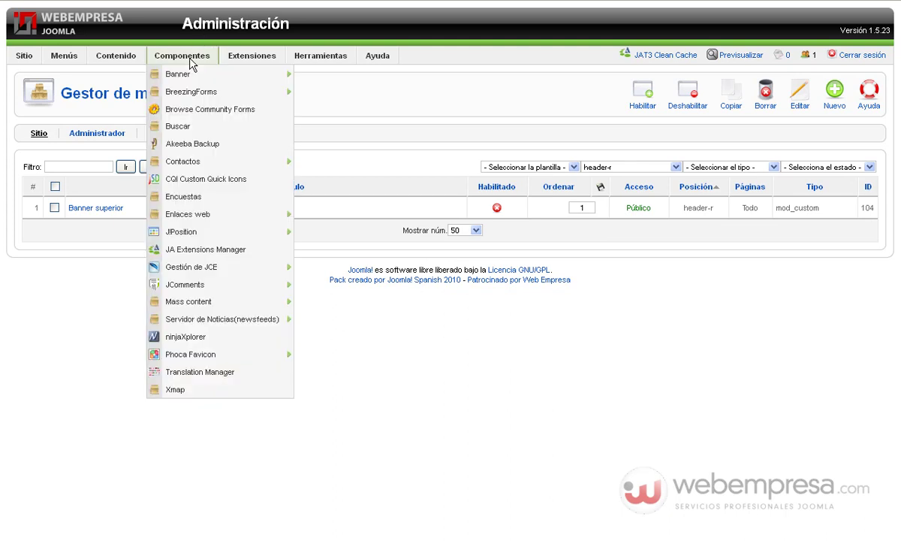
mouse_move(189, 76)
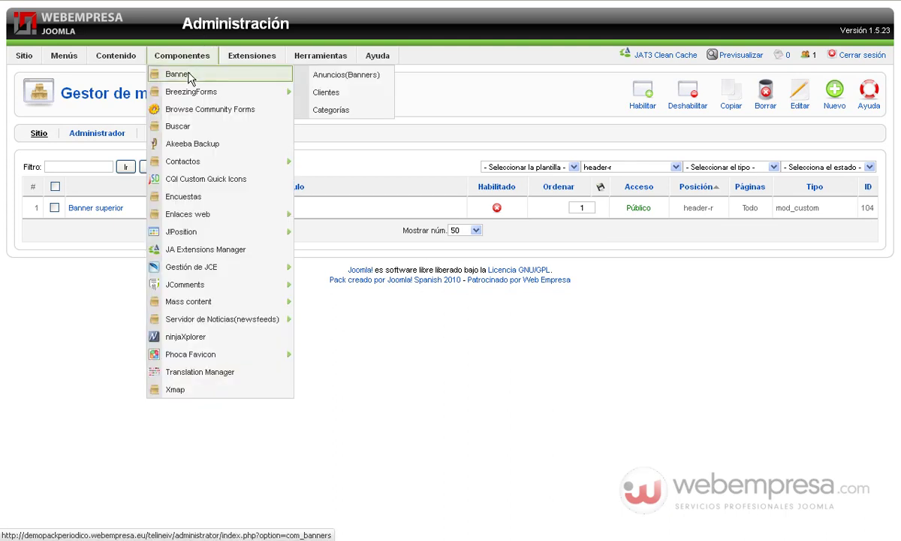
click(190, 76)
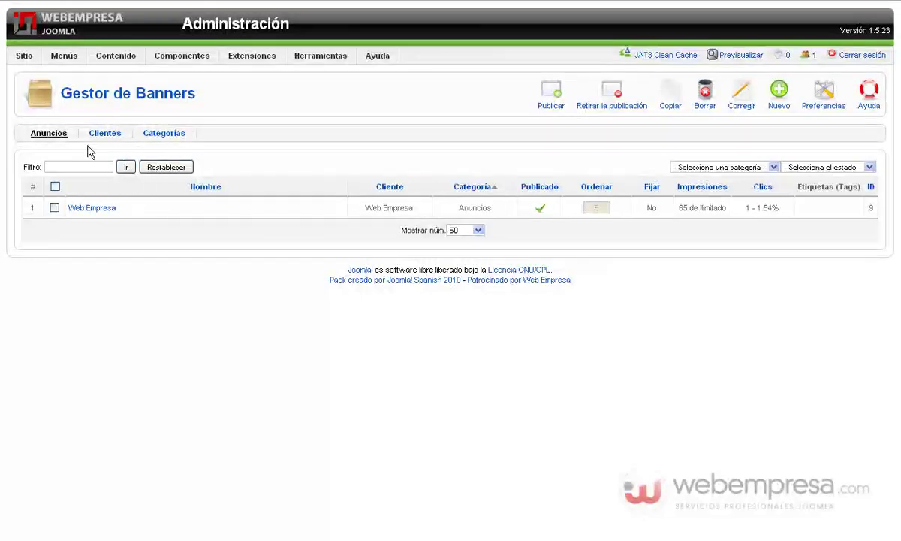
click(167, 137)
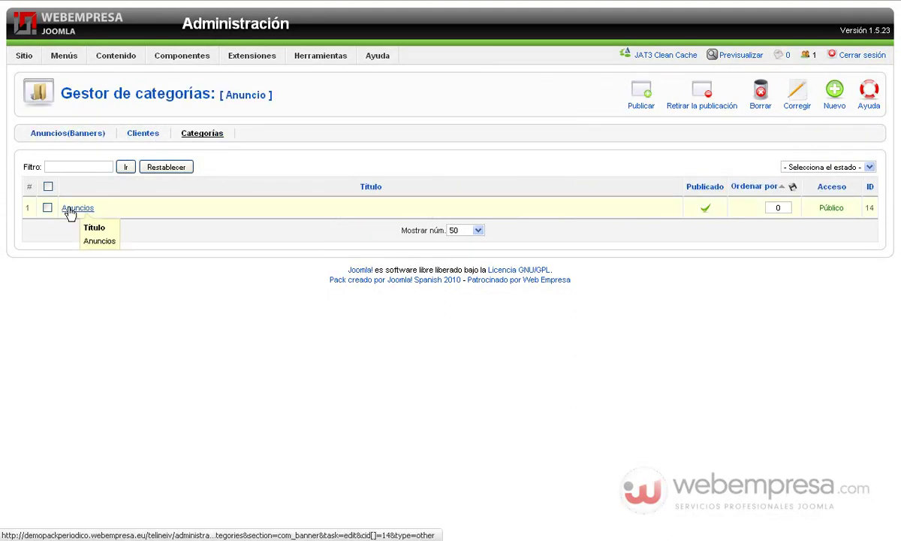
click(822, 112)
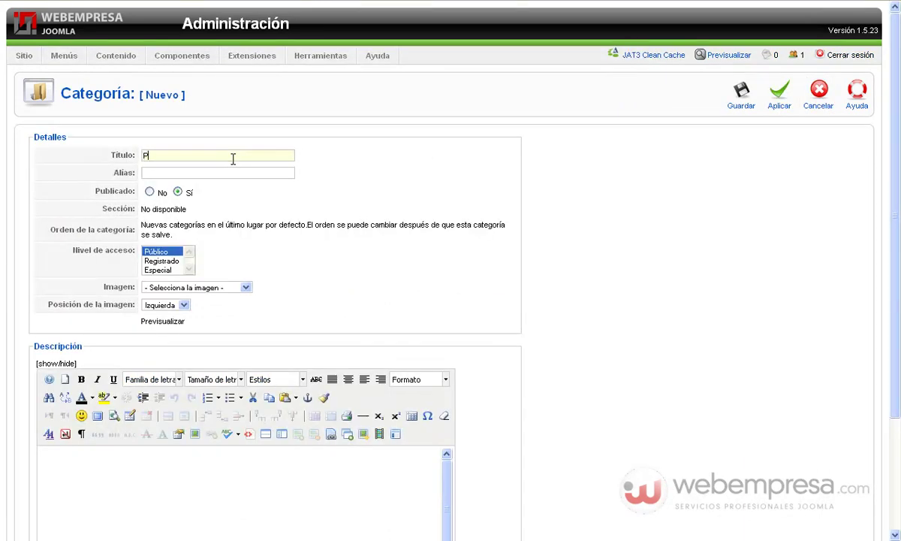
text(Patrocinadores)
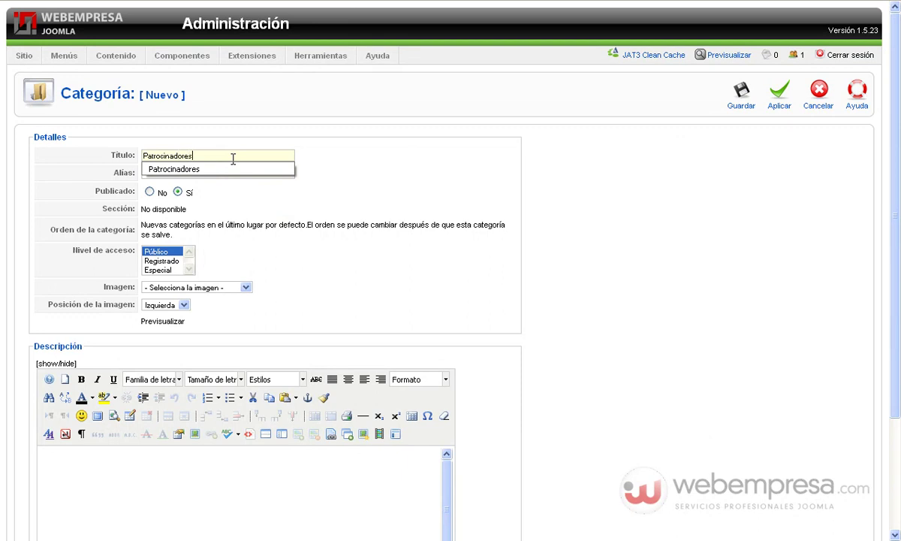
click(741, 91)
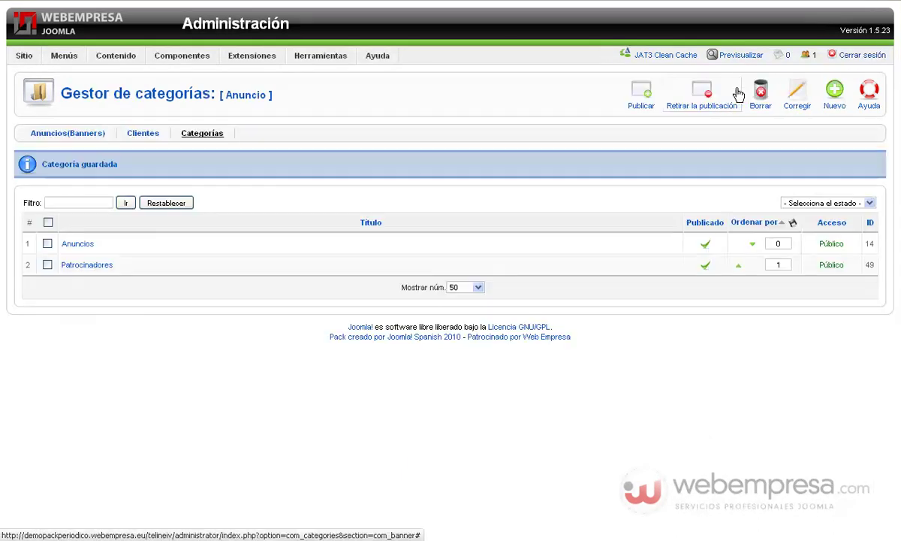
- Review the banner clients and categories, and return to the list of banners
click(146, 138)
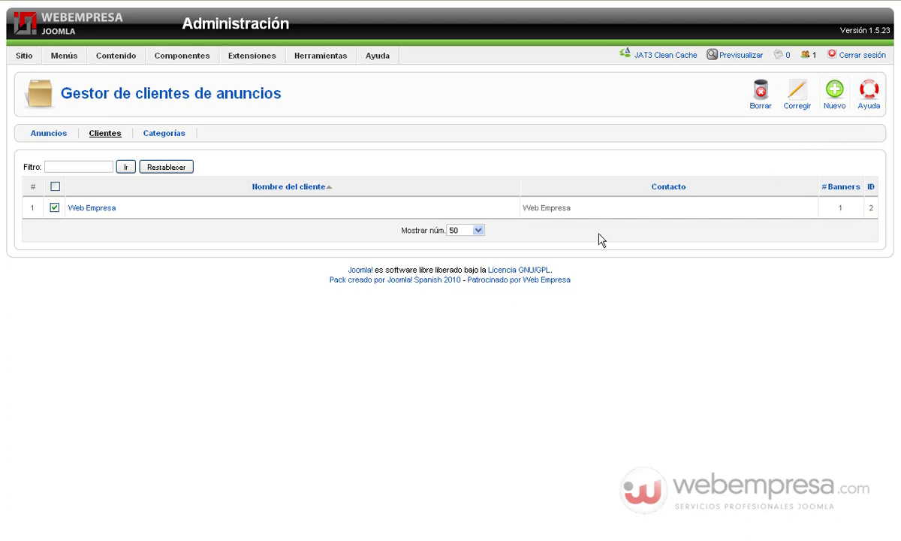
click(178, 137)
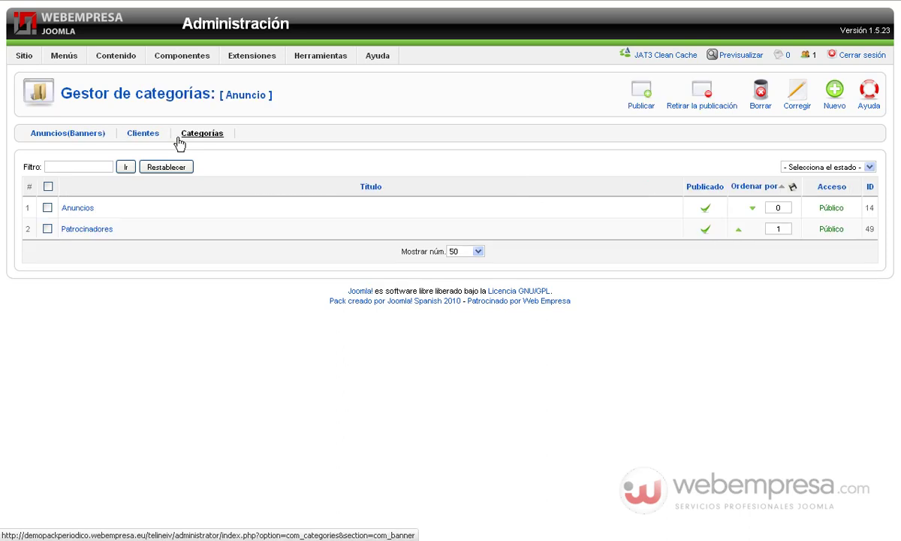
click(81, 136)
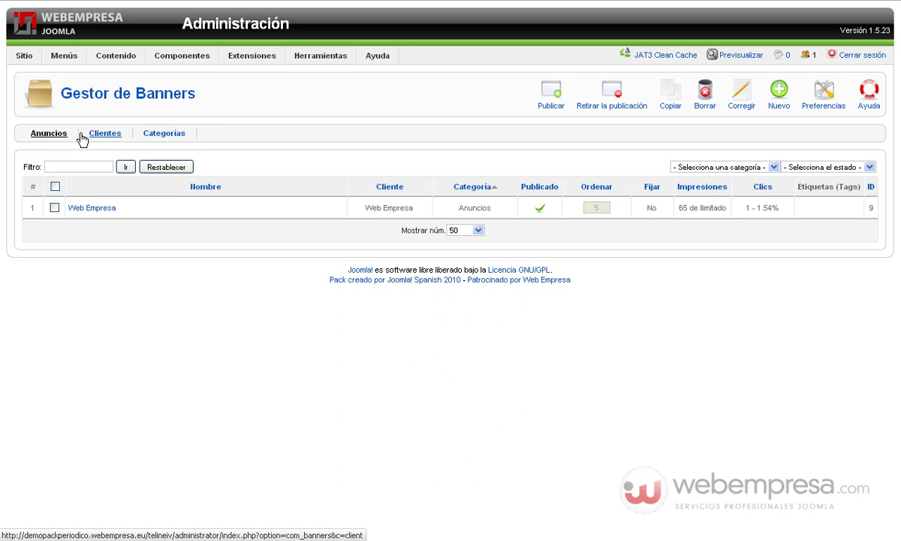
- Inspect the Web Empresa banner's details and custom code, close it without changes, and unpublish the banner
click(100, 207)
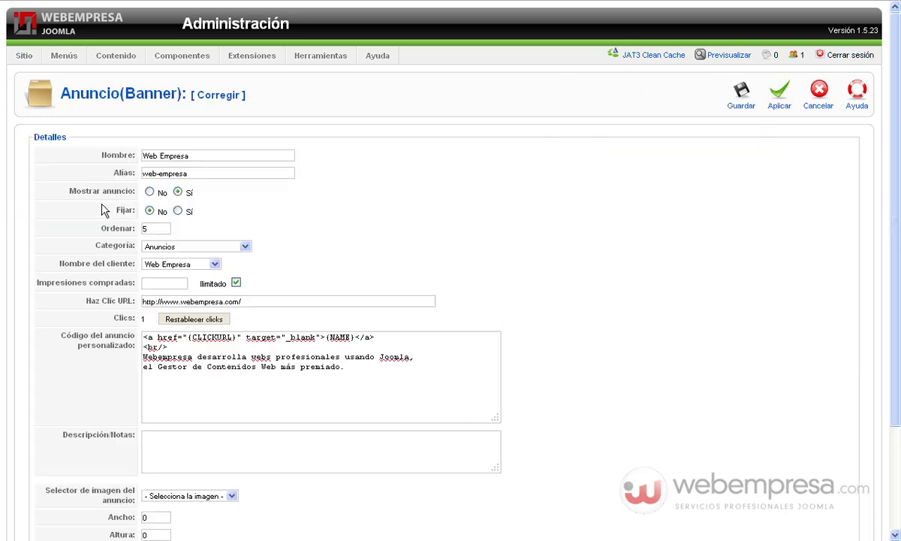
scroll(601, 208, down, 3)
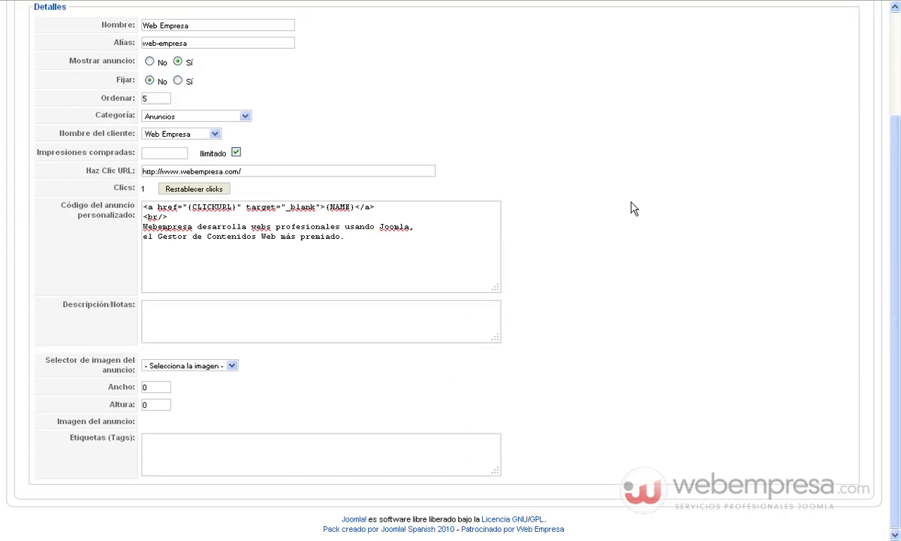
drag(347, 237, 139, 207)
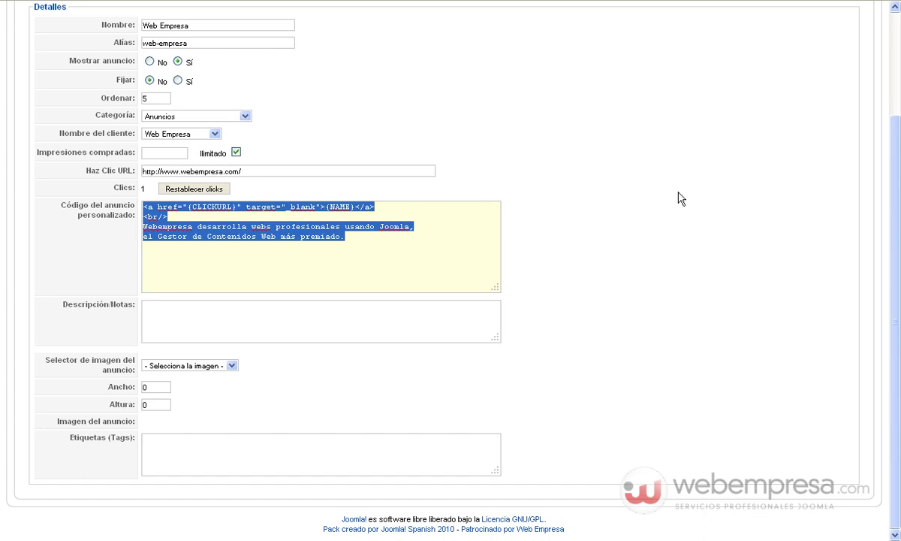
scroll(605, 208, up, 3)
click(826, 100)
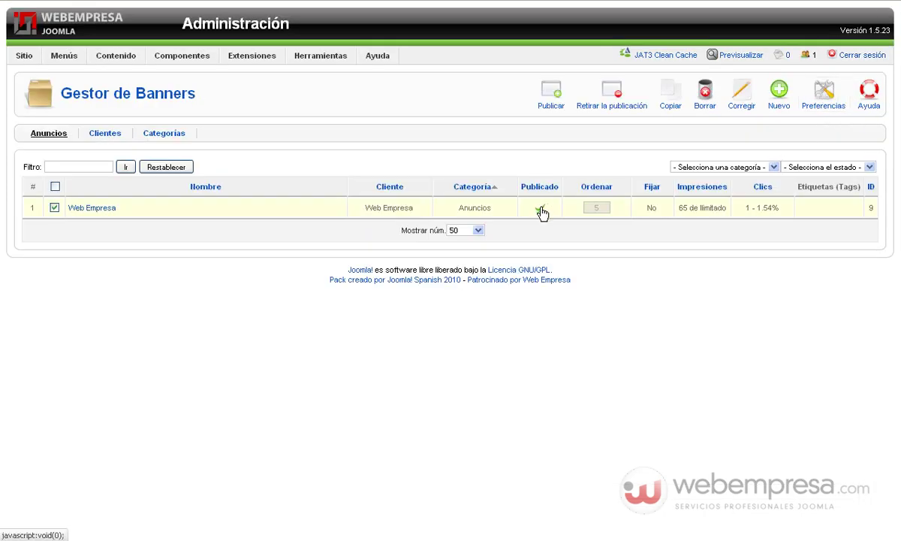
click(540, 209)
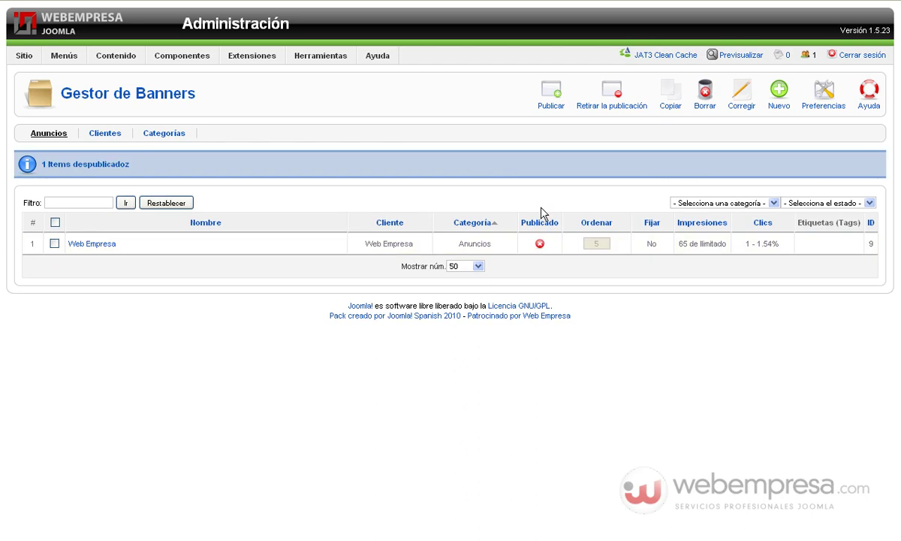
- Start a new banner named Cabecera1, assigned to the Patrocinadores category and the client Web Empresa
click(778, 108)
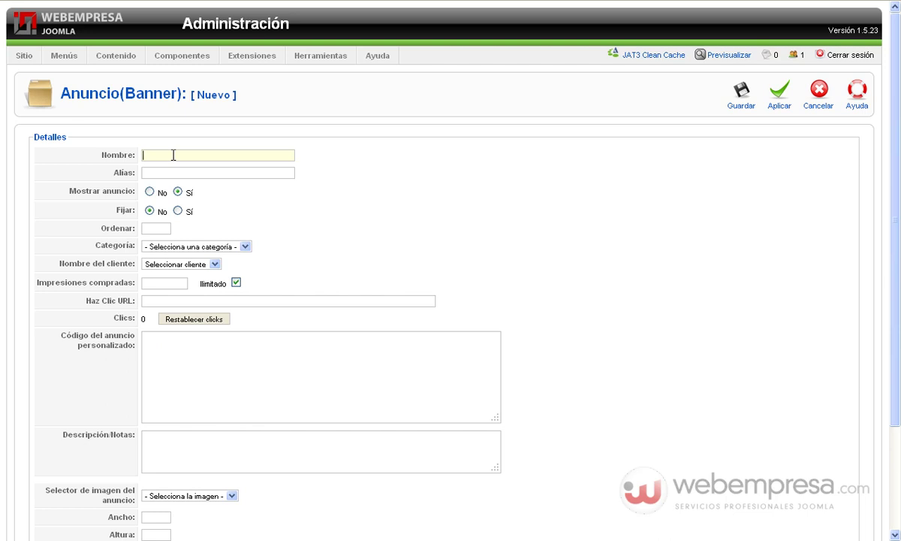
text(Cabece)
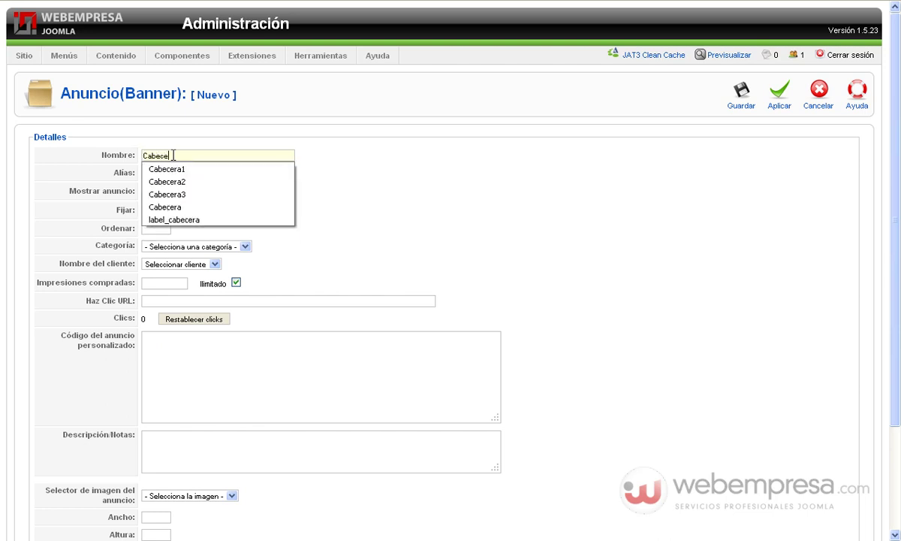
text(ra1)
click(233, 209)
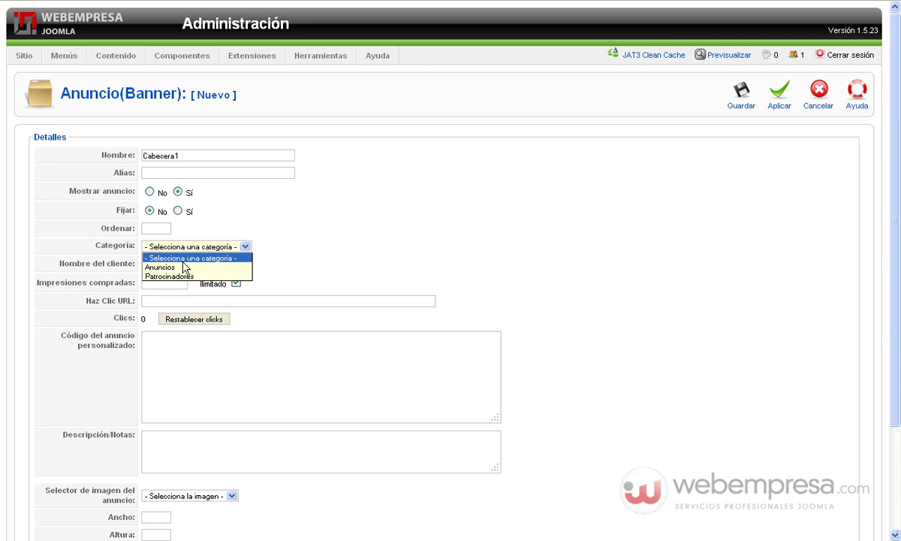
click(174, 276)
click(165, 266)
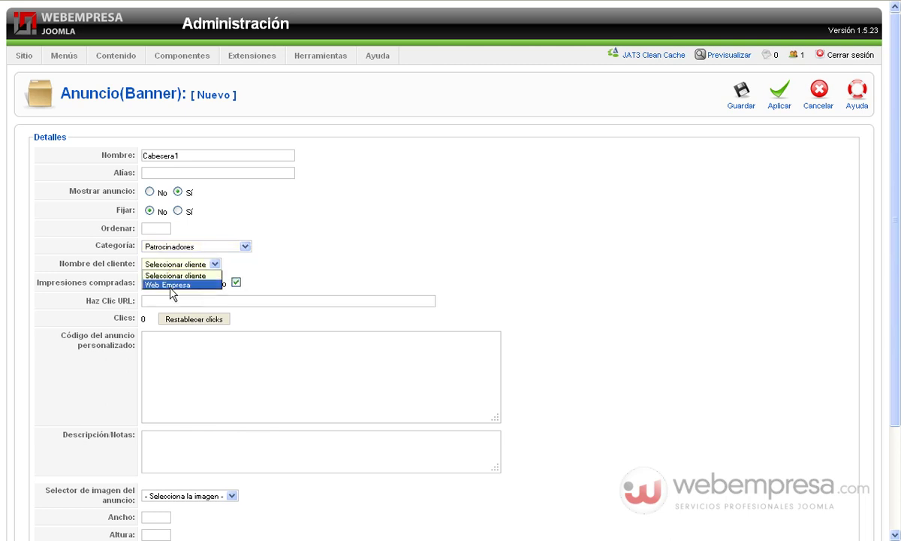
click(167, 285)
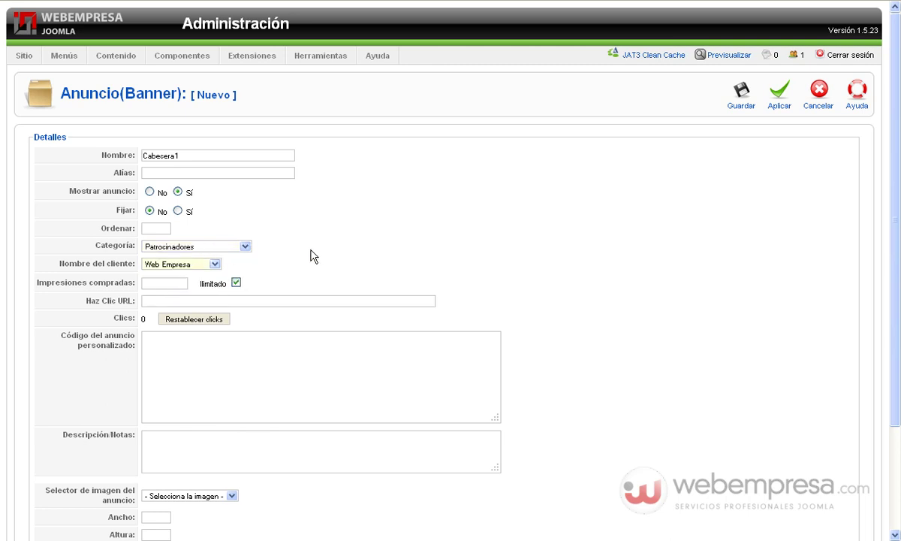
scroll(317, 254, down, 3)
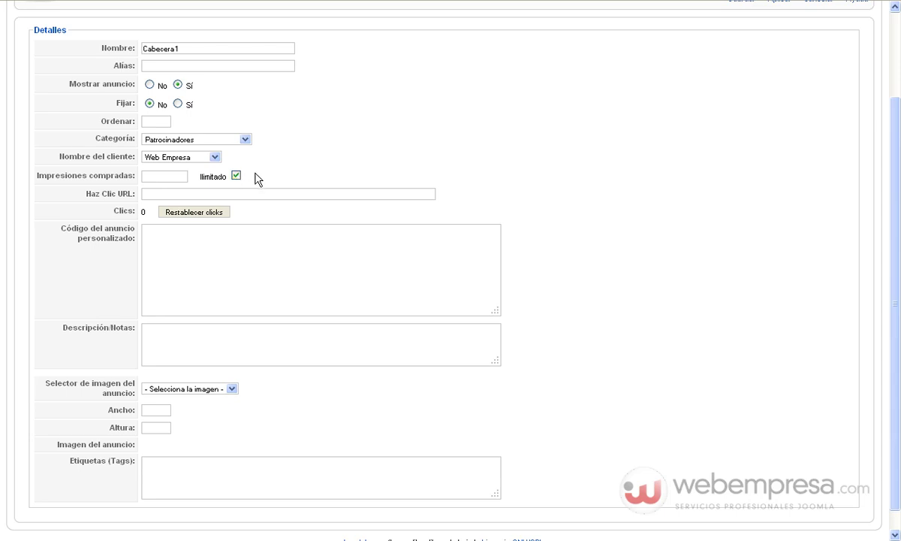
click(163, 193)
text(http)
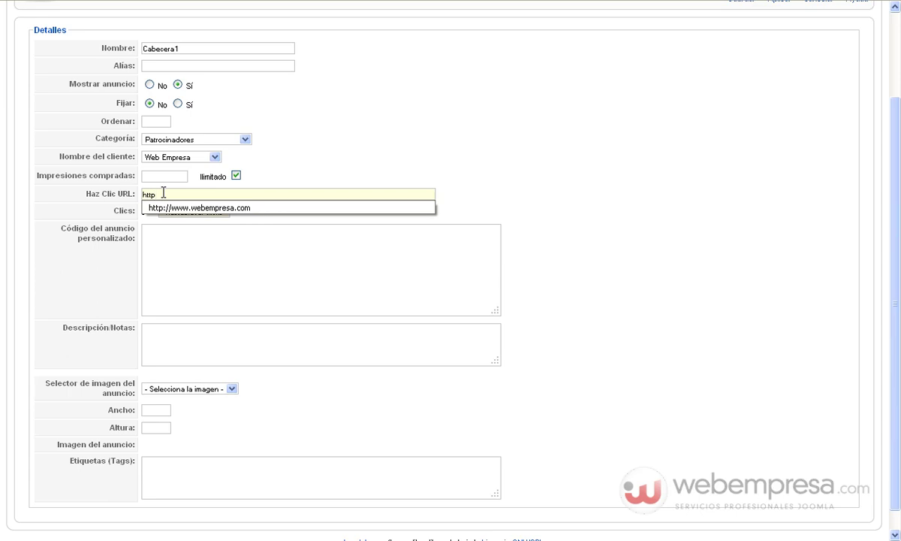
key(Down)
key(Return)
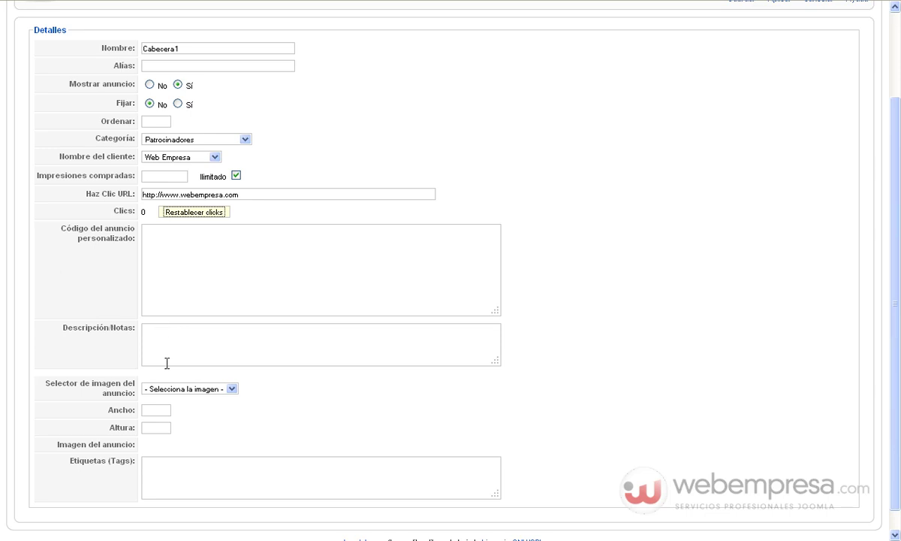
- Choose publi.png as the banner's image and save the banner
click(181, 389)
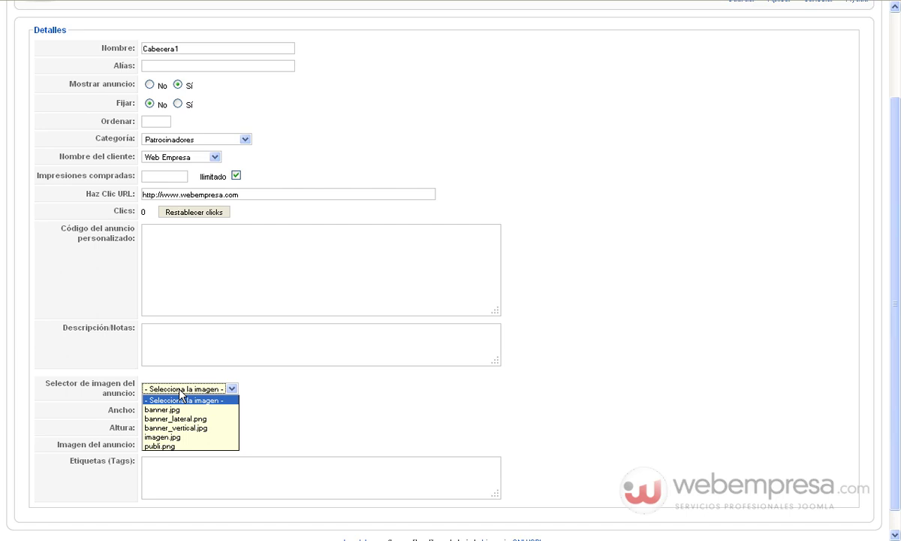
click(166, 447)
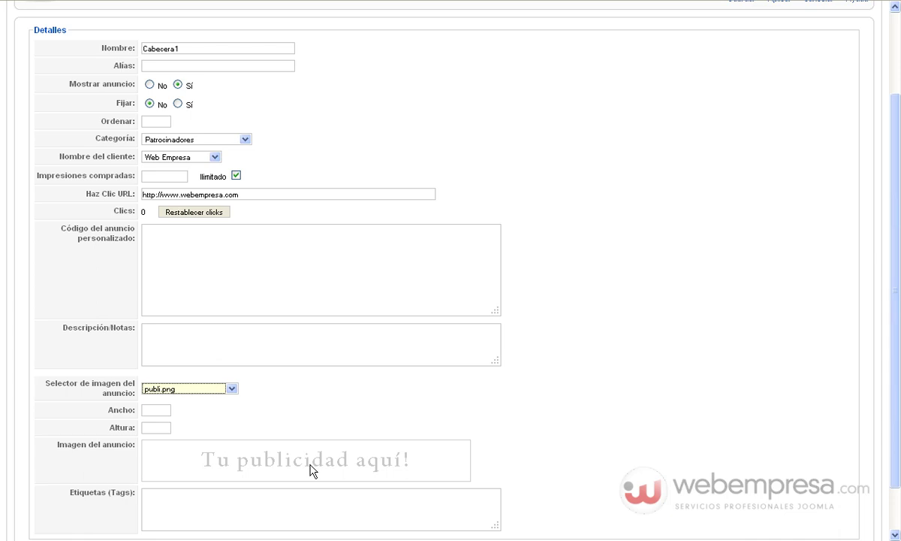
scroll(578, 328, up, 3)
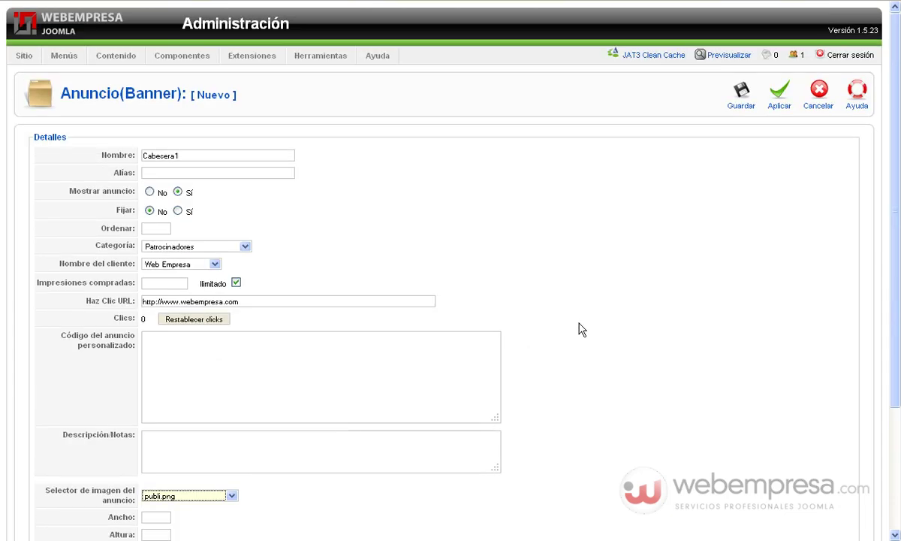
click(739, 100)
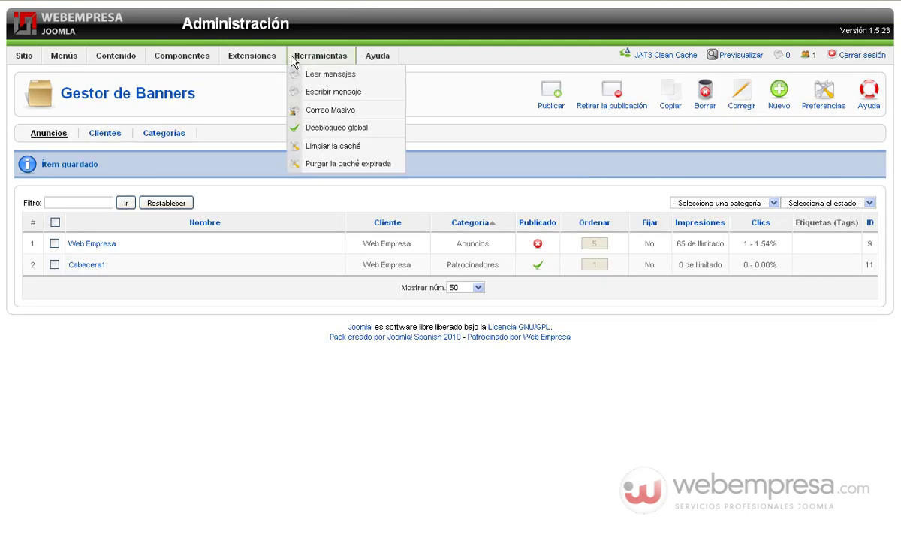
- Create a new site module of the Banner type from the module manager
mouse_move(245, 67)
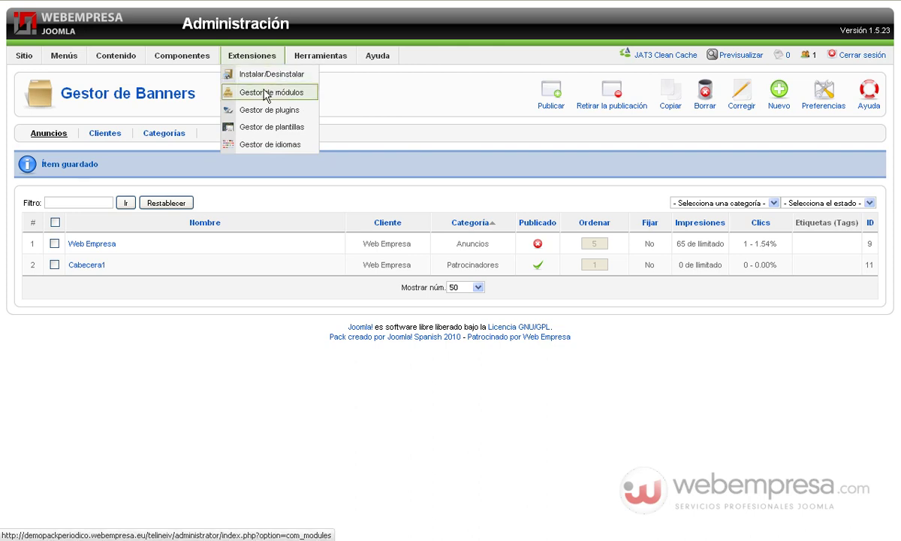
click(265, 92)
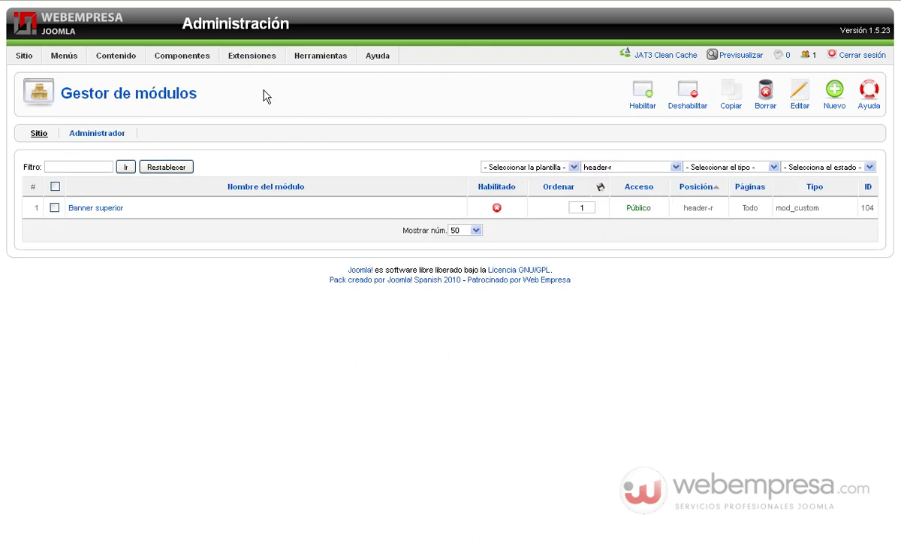
click(830, 102)
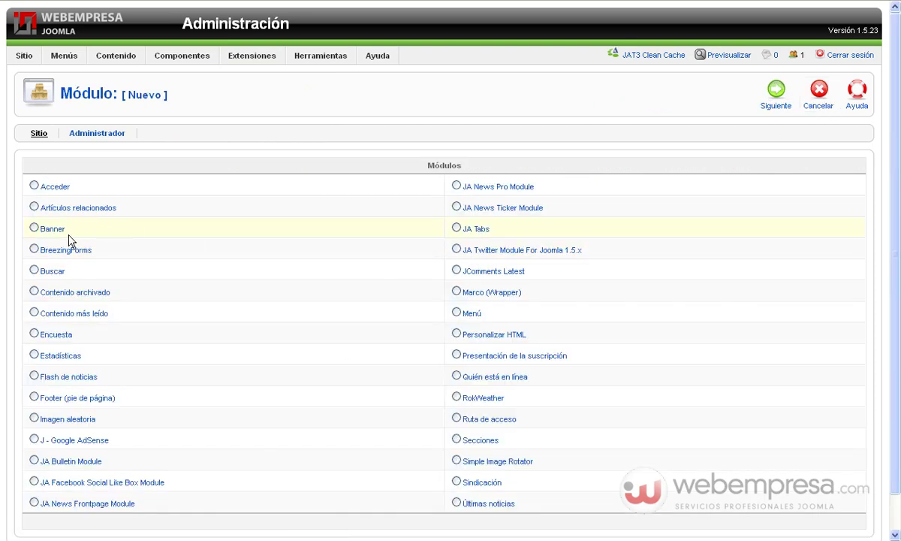
click(46, 234)
- Title the module Banner arriba, hide its title, and place it in the header-r position
click(187, 170)
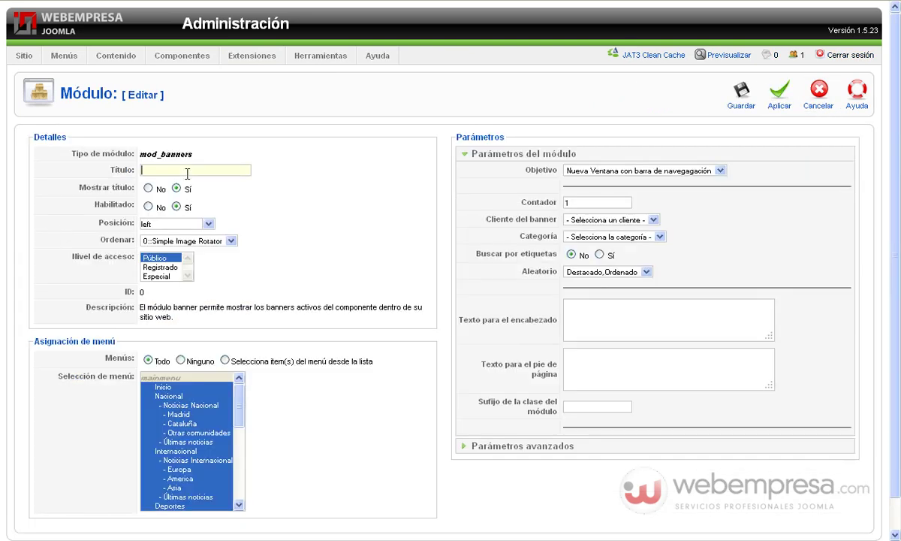
text(Banner arriba)
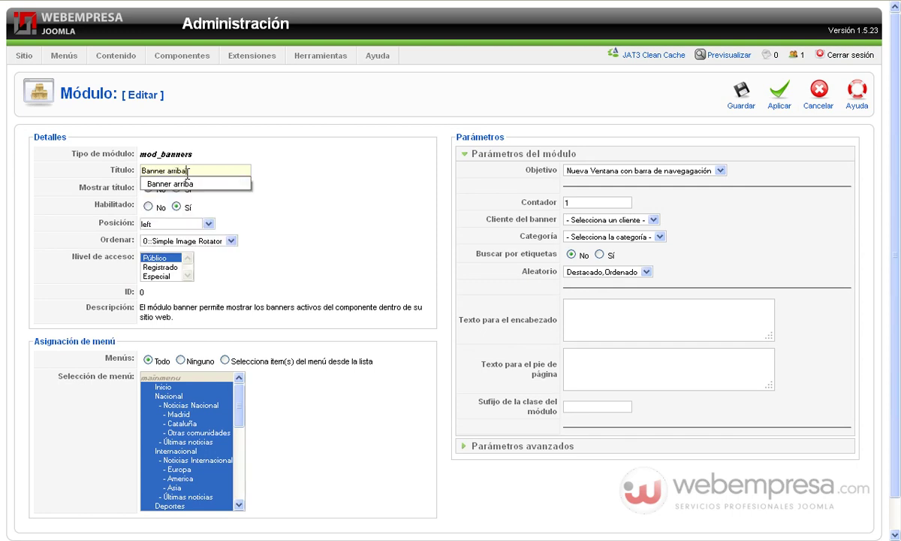
click(291, 163)
click(147, 188)
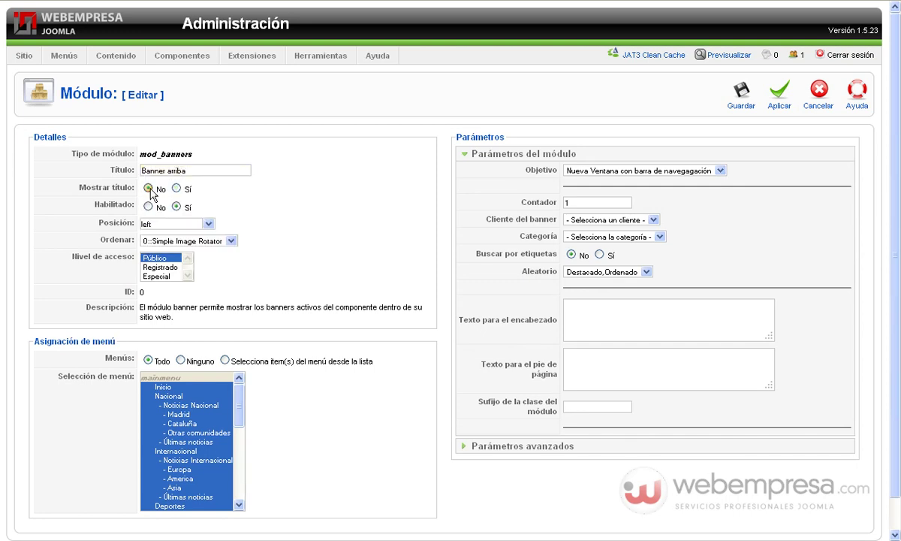
click(195, 223)
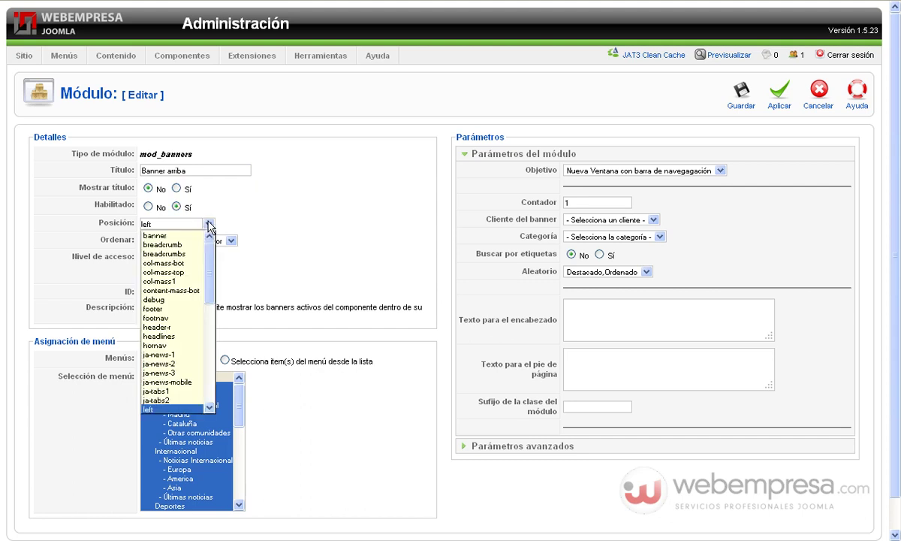
scroll(211, 291, down, 2)
click(177, 291)
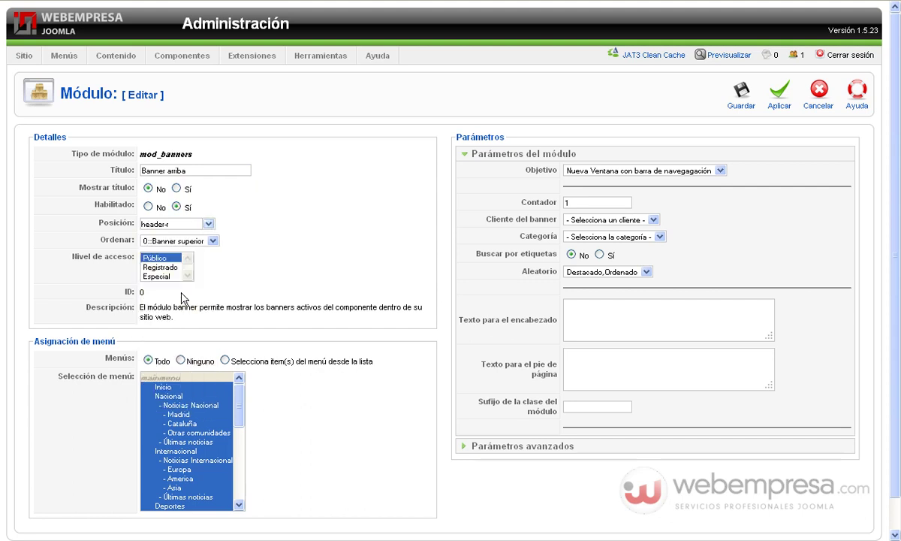
- Try assigning the module only to the menu items from Inicio through the Nacional section's Últimas noticias, and restore the assignment to Todo
click(224, 360)
click(162, 387)
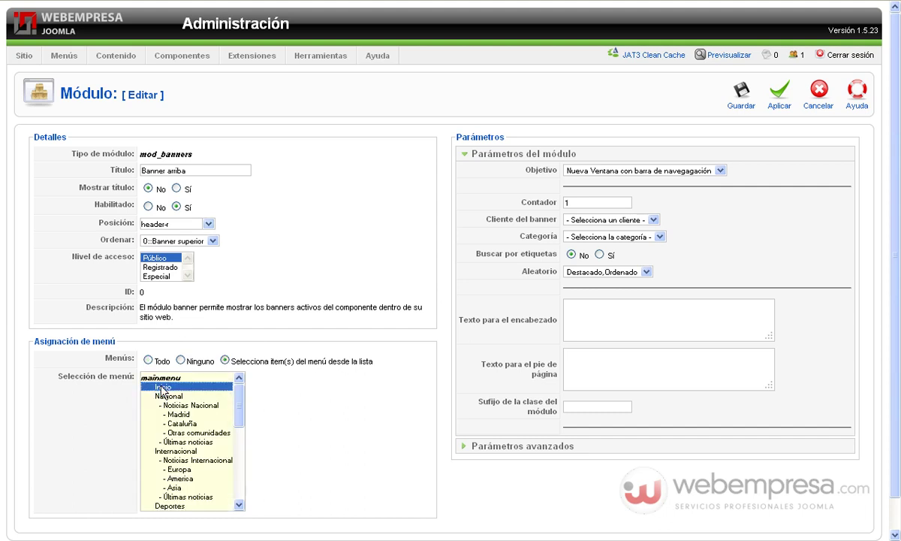
shift+click(187, 442)
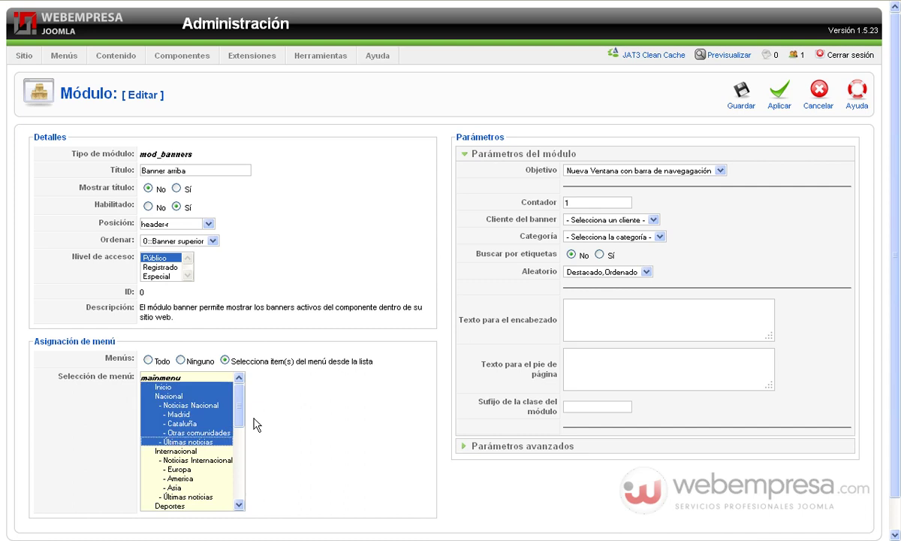
click(148, 361)
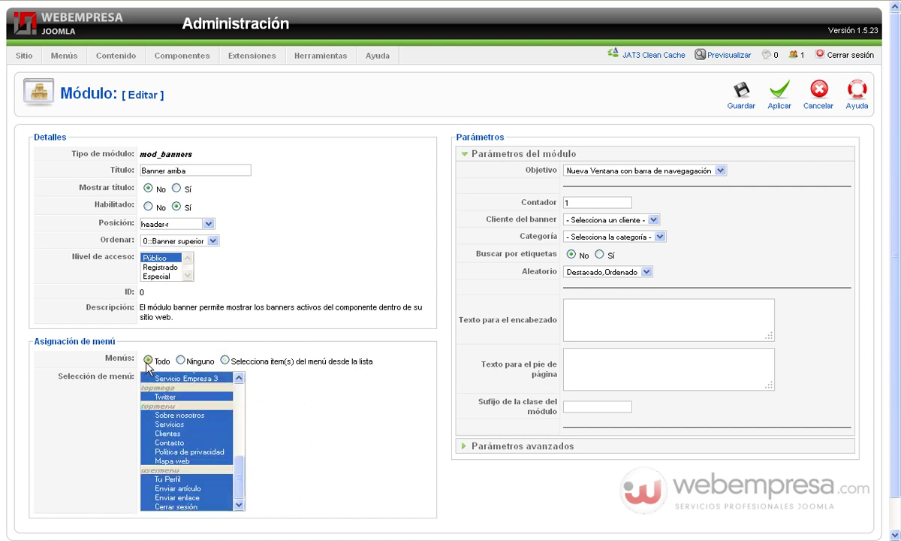
- Review the link target options, set the module's banner category to Patrocinadores, and save the module
click(640, 171)
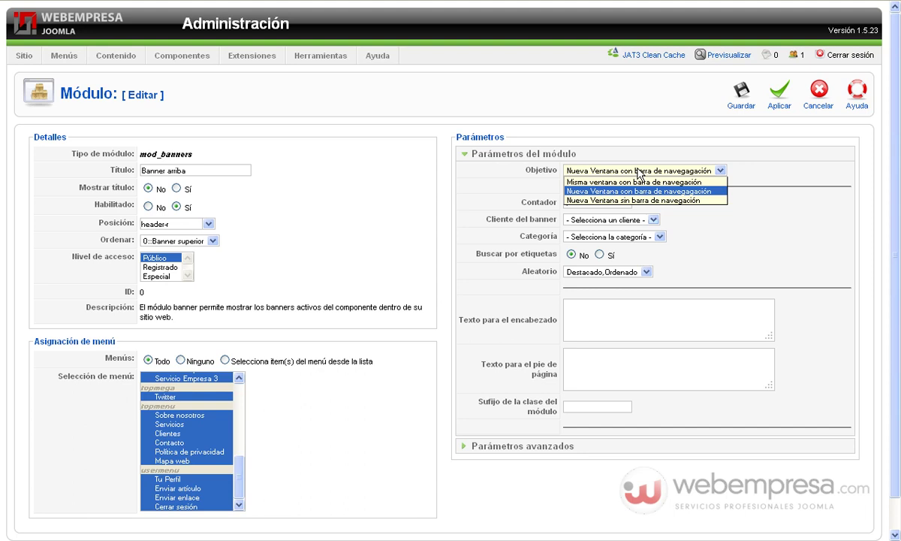
click(640, 172)
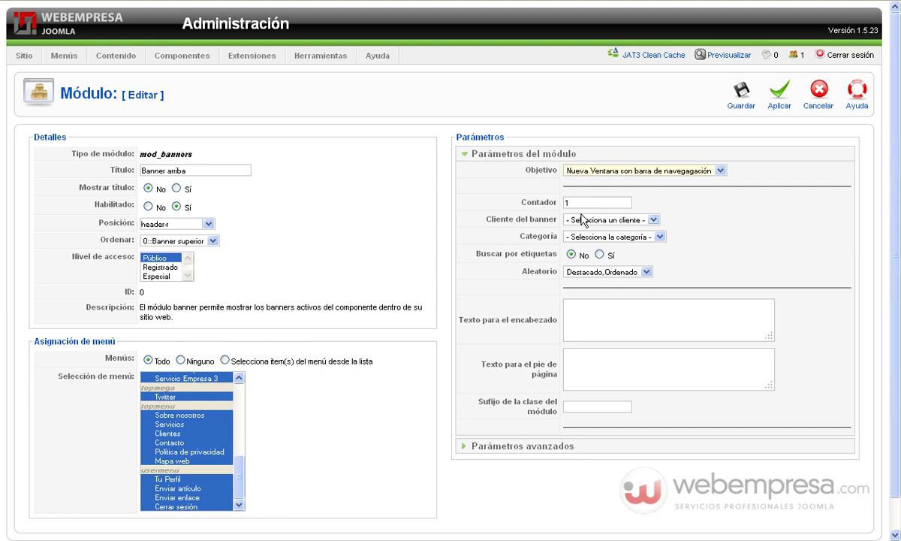
mouse_move(548, 243)
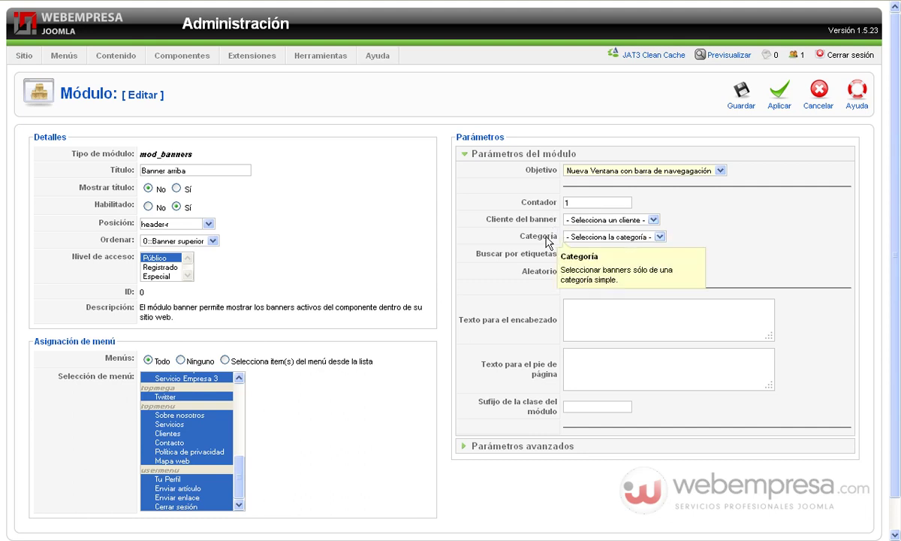
click(586, 236)
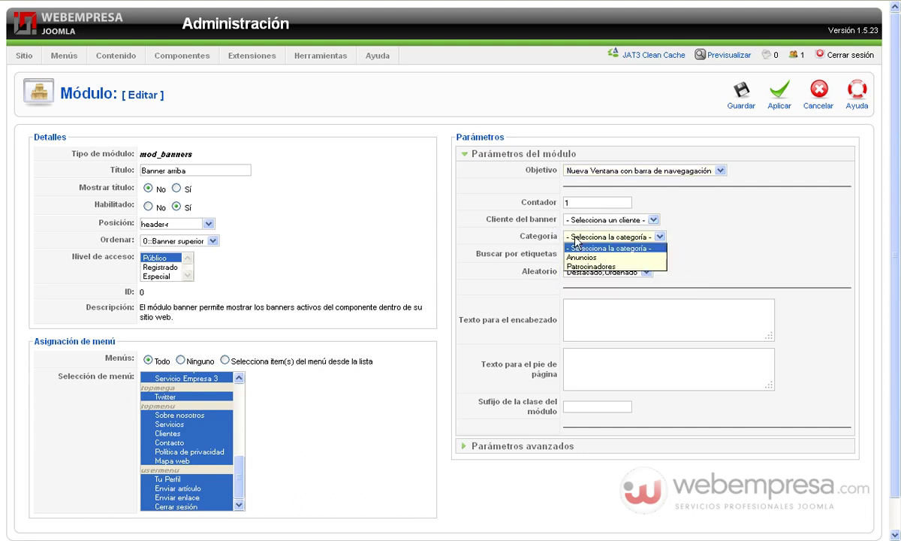
click(593, 266)
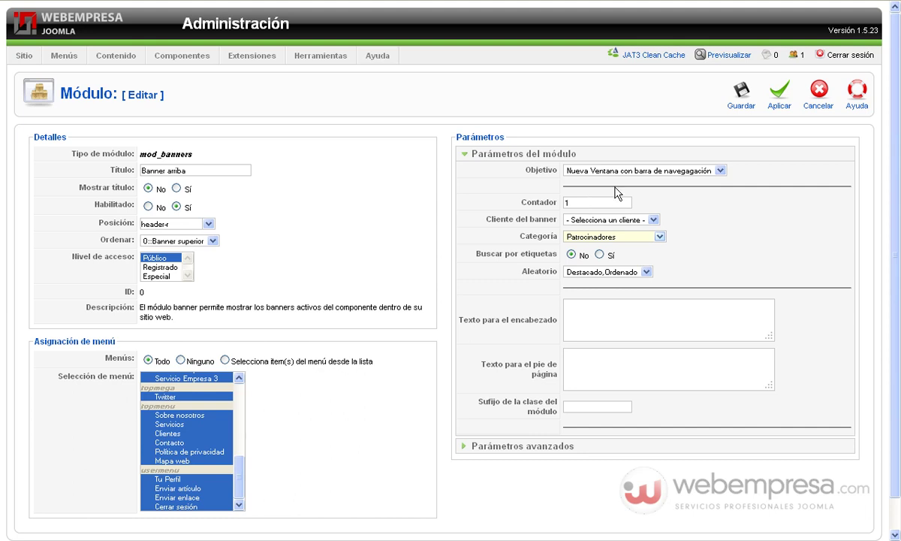
click(733, 107)
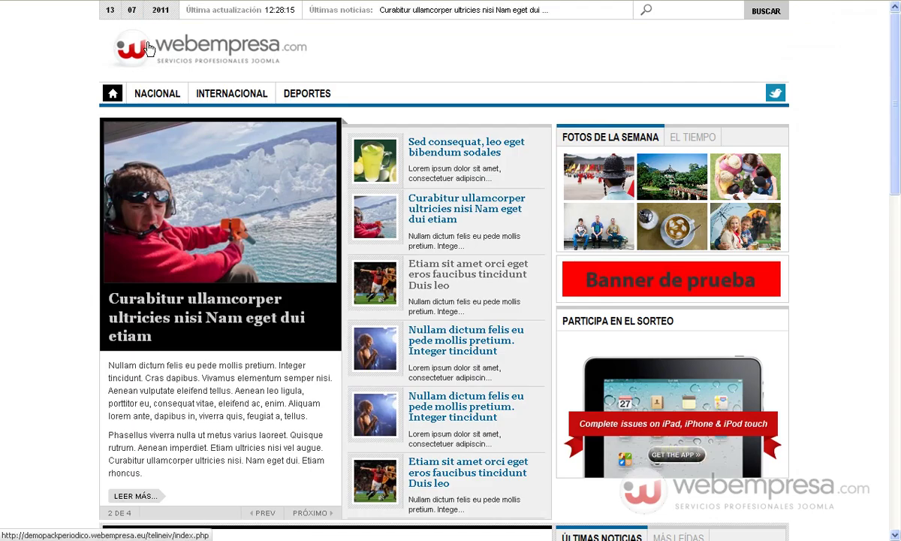
- Check the header banner on the reloaded newspaper homepage, follow its link and return, and open the Nacional section
click(148, 50)
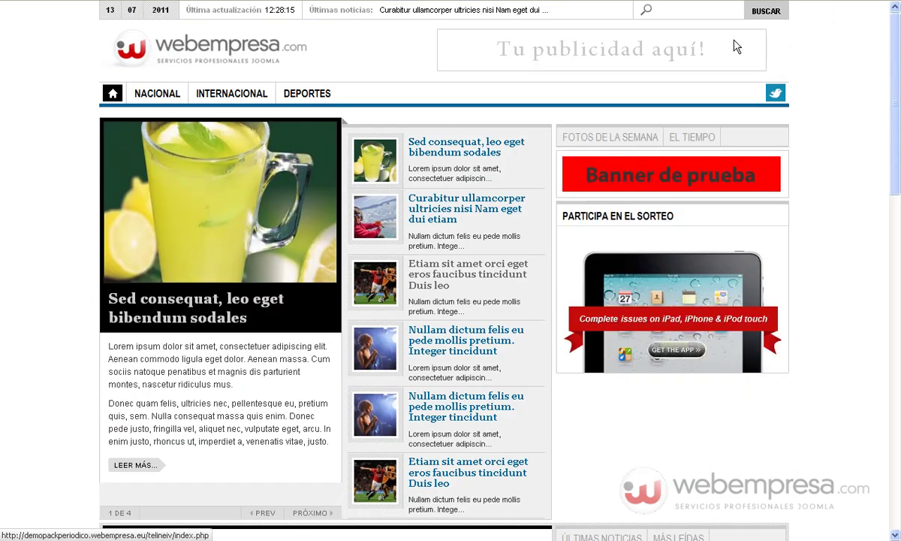
click(575, 56)
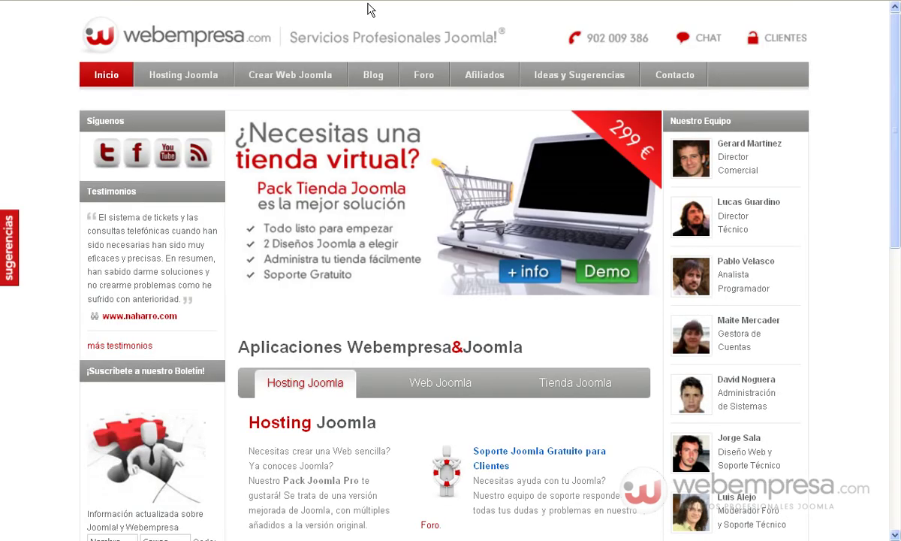
key(alt+Left)
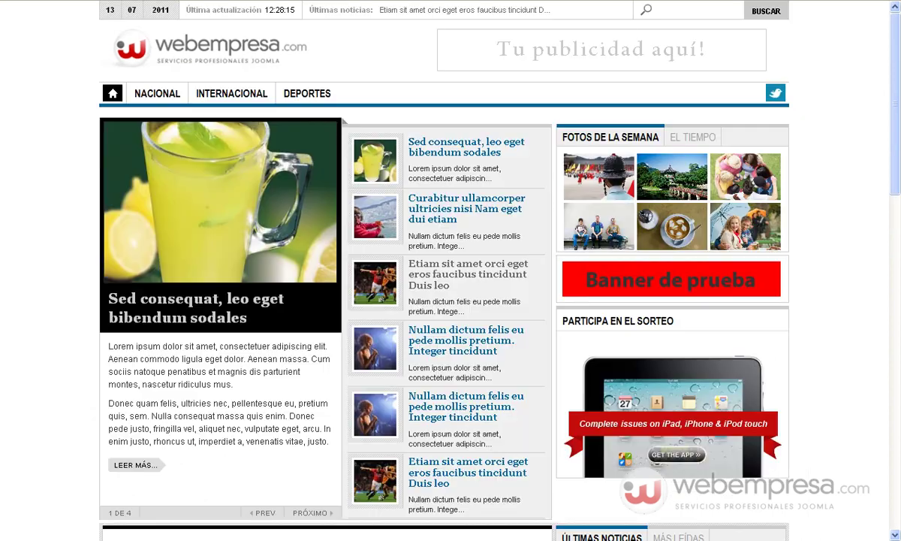
click(191, 63)
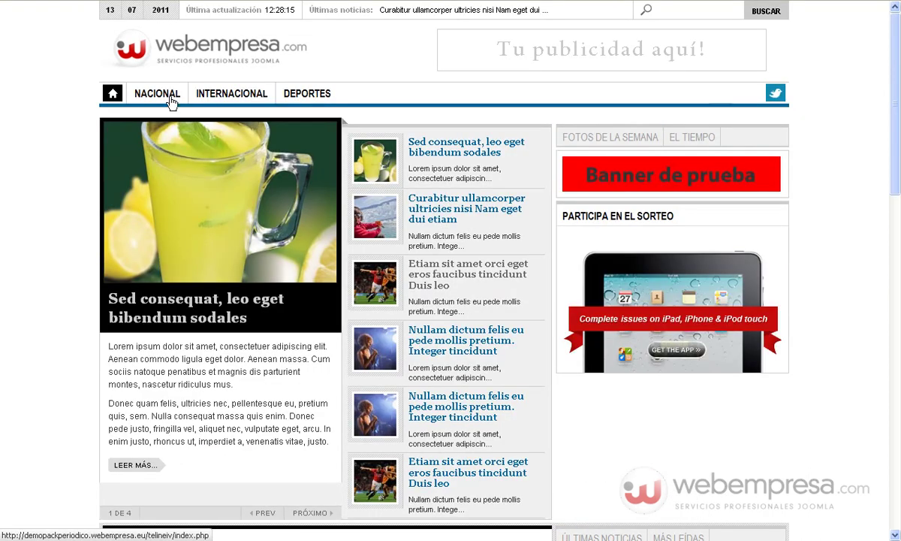
mouse_move(156, 94)
click(153, 153)
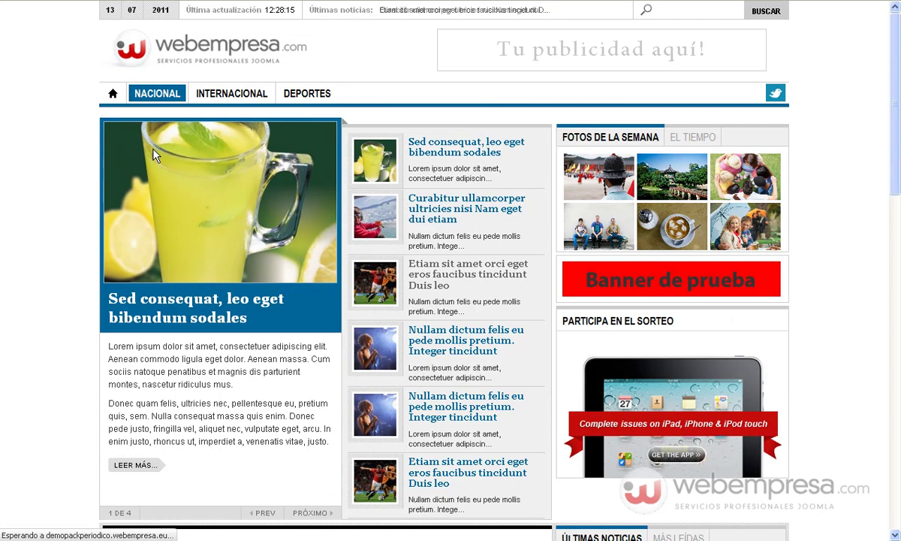
click(186, 61)
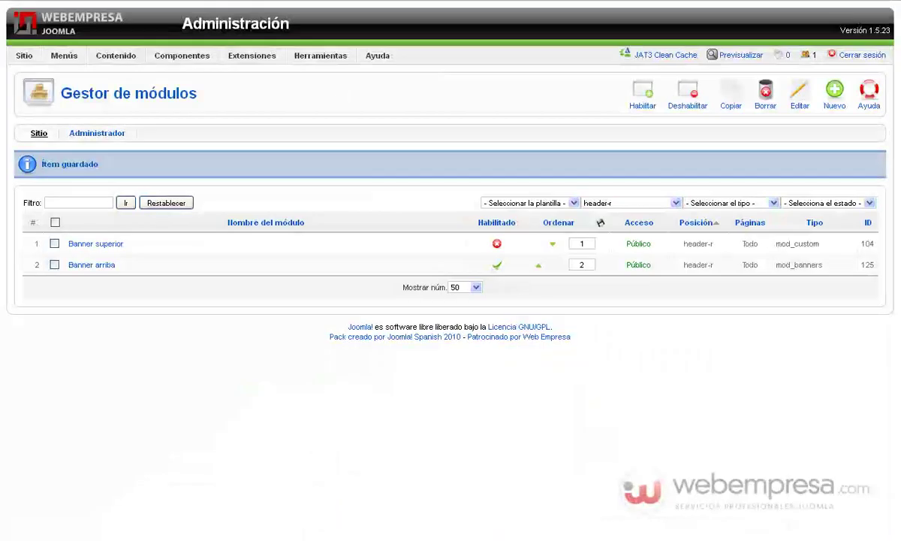
- Review the settings of the Cabecera1 banner in the banner manager and close it without changes
mouse_move(183, 55)
mouse_move(201, 81)
click(321, 77)
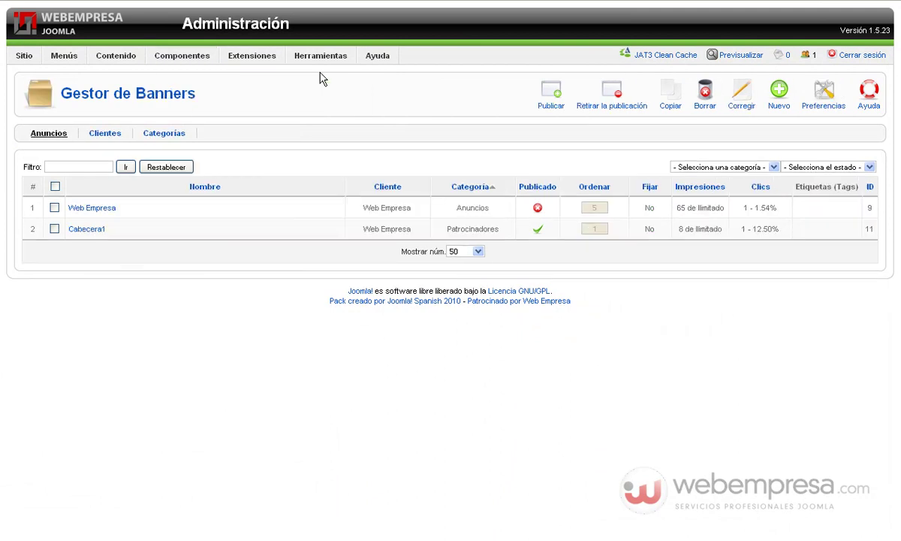
click(94, 230)
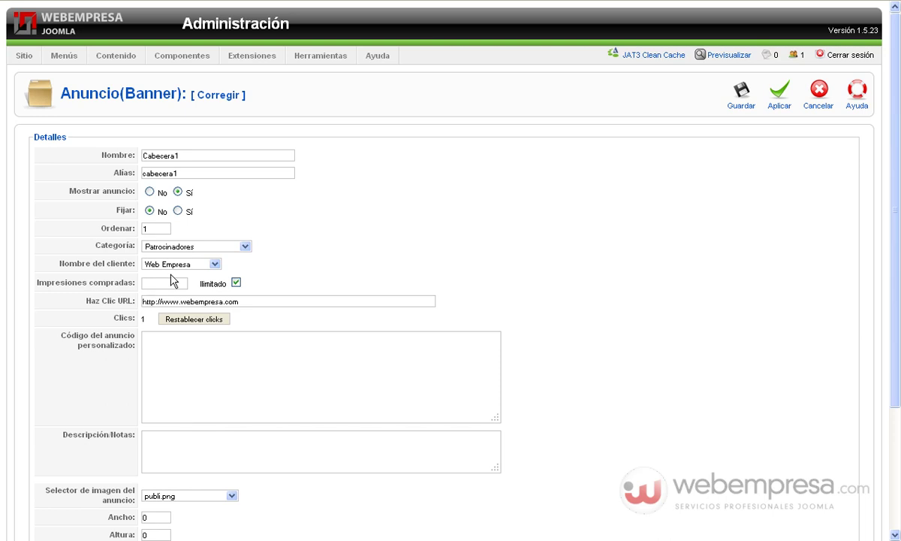
click(818, 93)
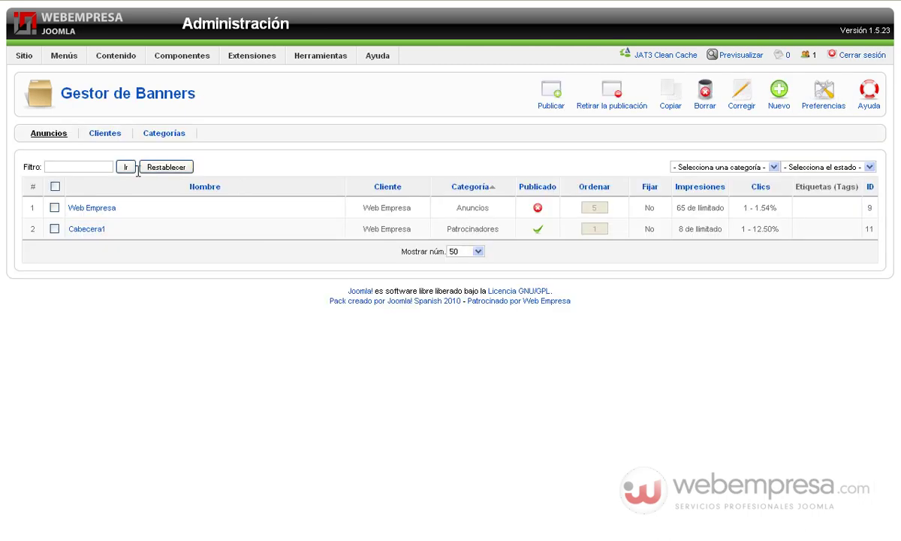
- Browse to the images/banners directory in ninjaXplorer
mouse_move(194, 54)
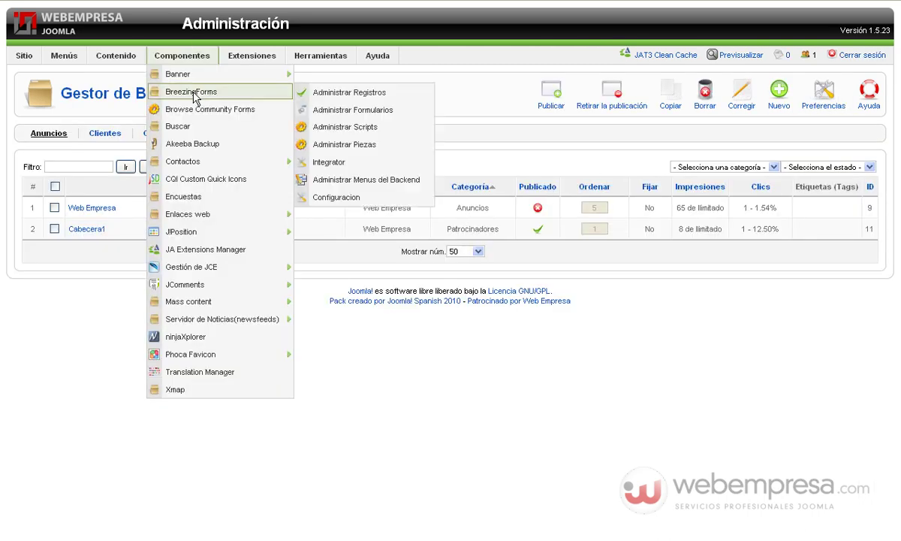
click(187, 343)
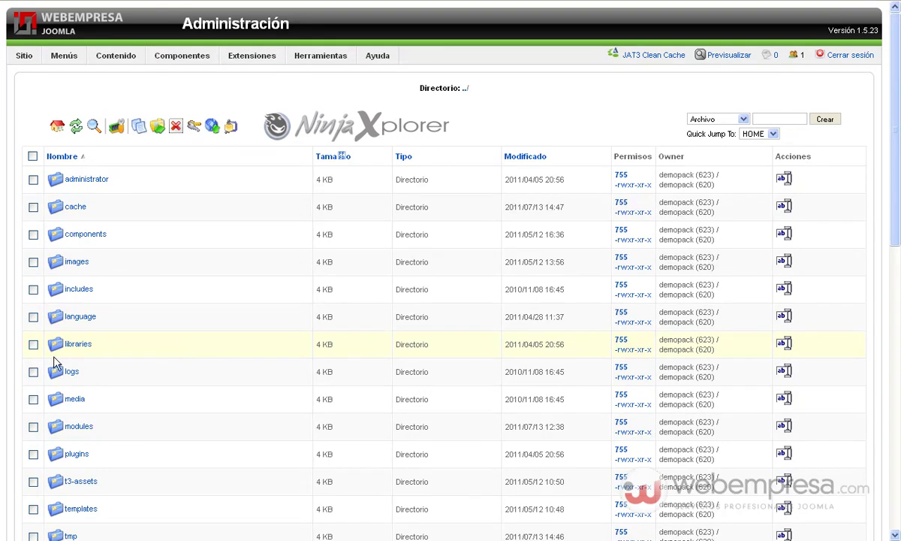
click(58, 266)
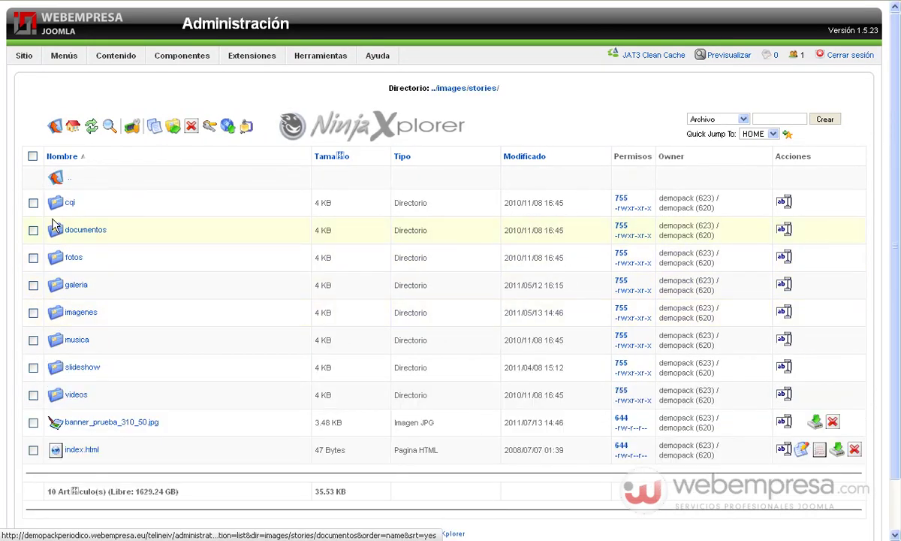
click(57, 179)
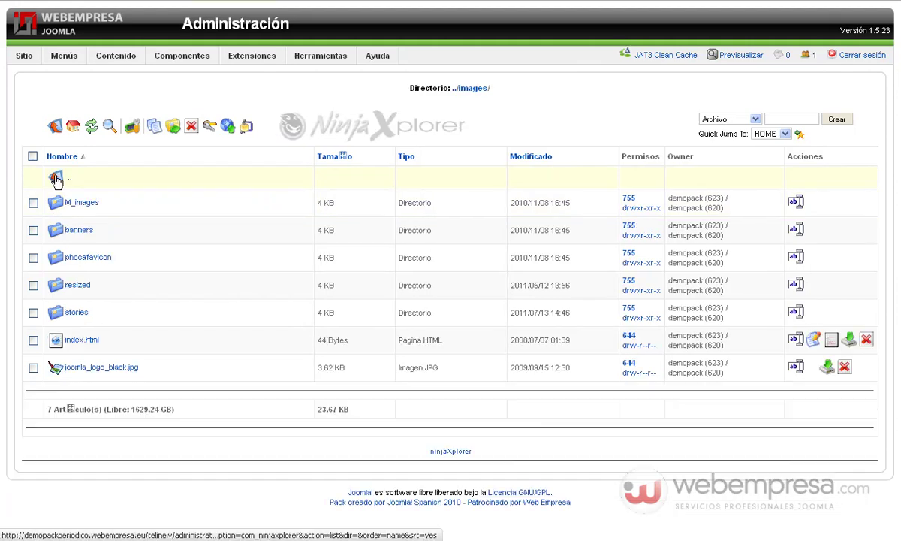
click(65, 232)
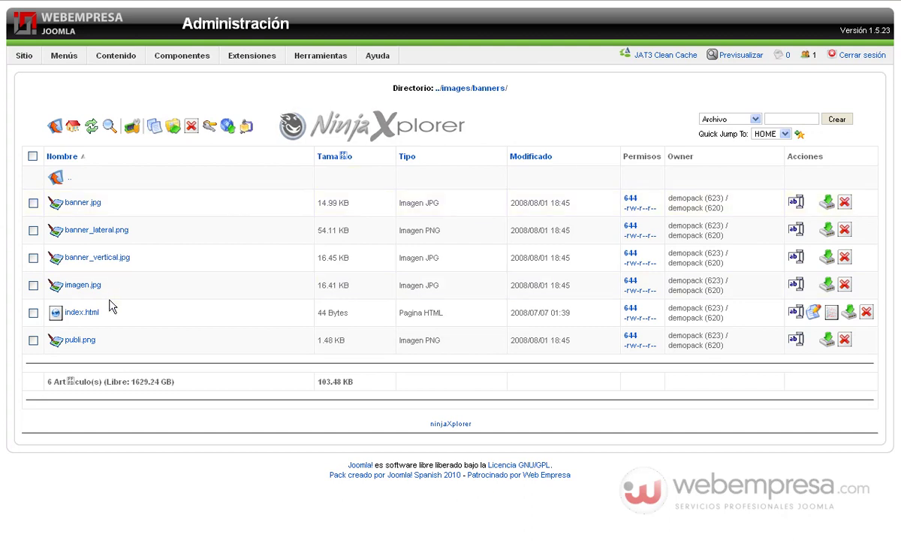
- Upload banner_tienda.jpg and banner_prueba_468_60.jpg to the images/banners directory
click(232, 131)
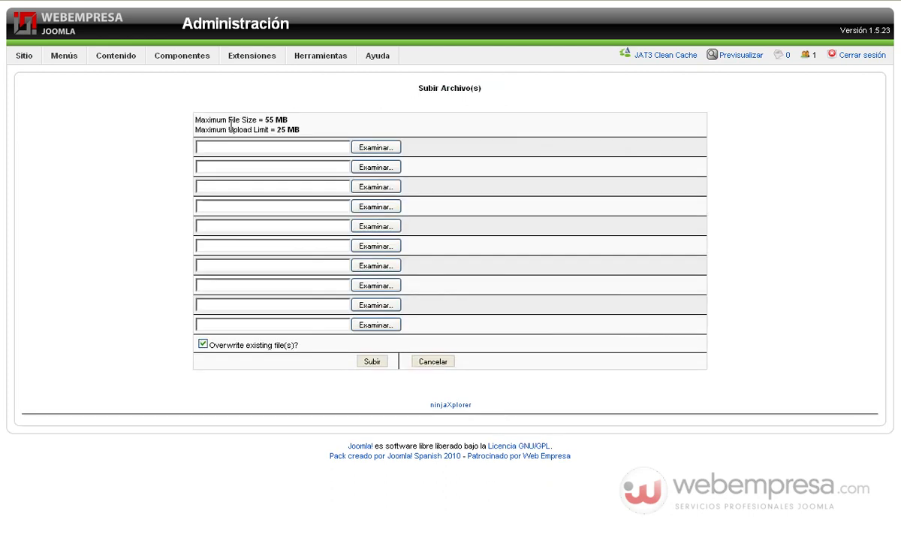
click(380, 148)
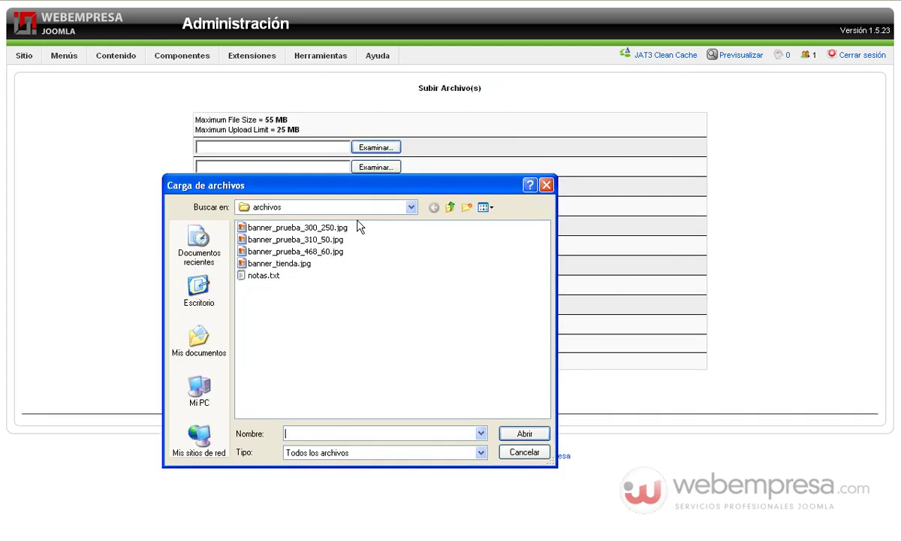
double_click(290, 263)
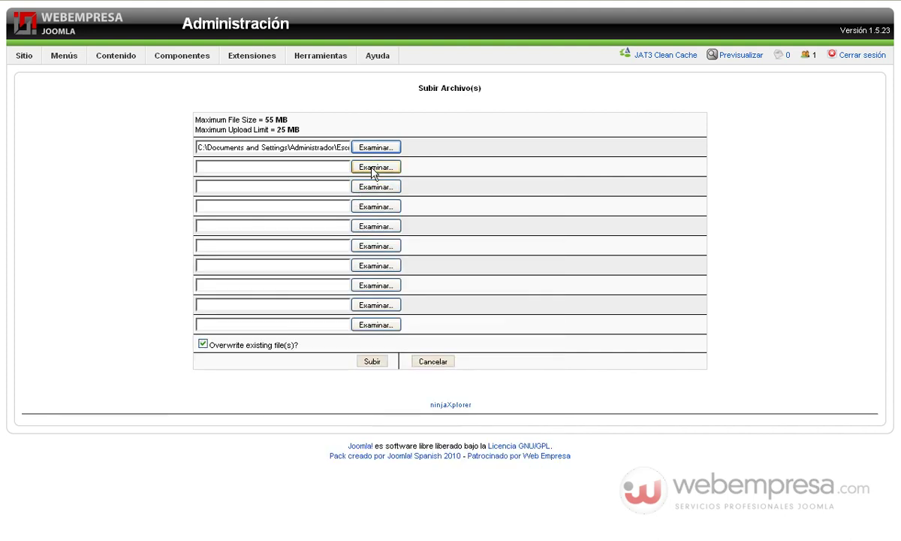
click(371, 167)
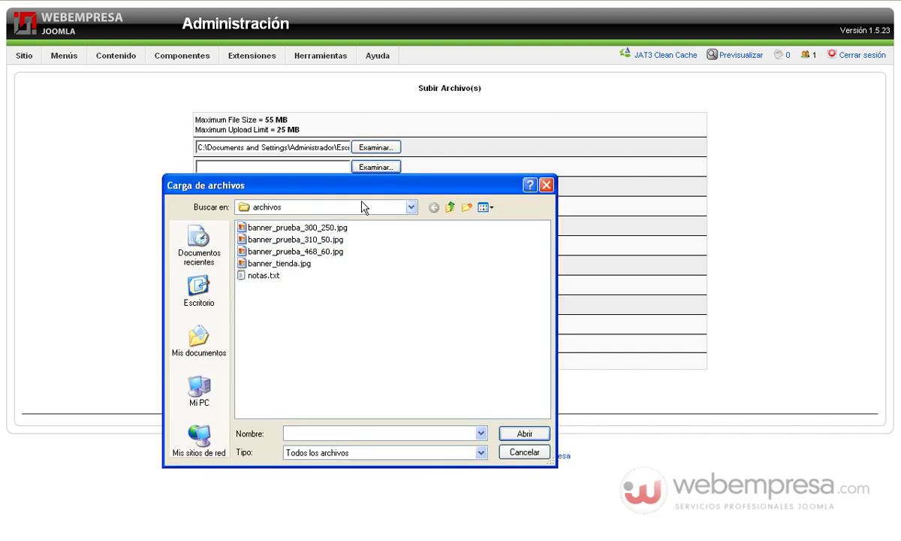
click(319, 256)
double_click(322, 257)
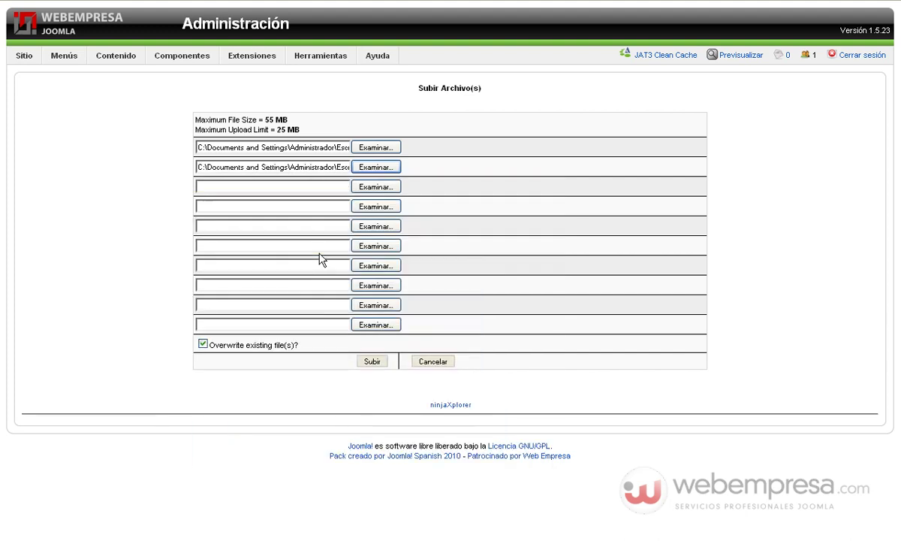
click(375, 362)
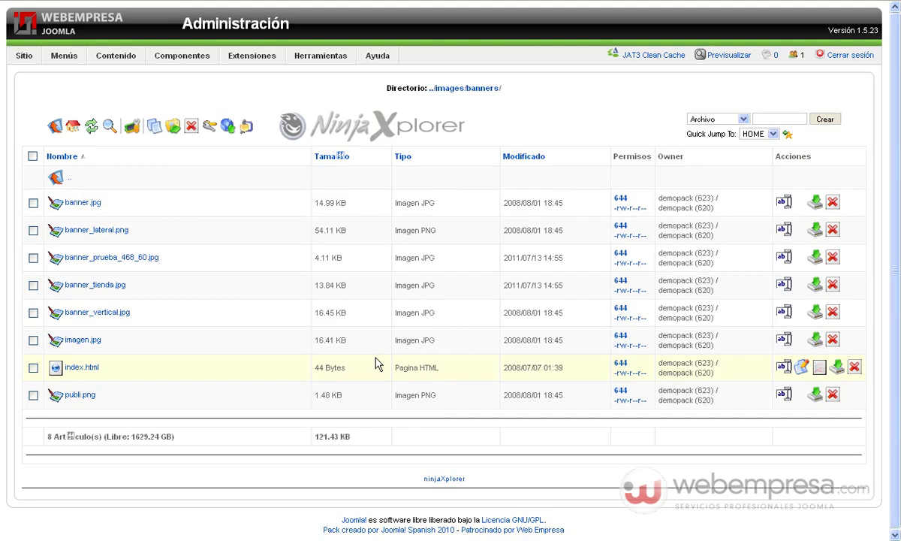
- Create a new banner named Cabecera2 in the Patrocinadores category for the client Web Empresa
mouse_move(203, 64)
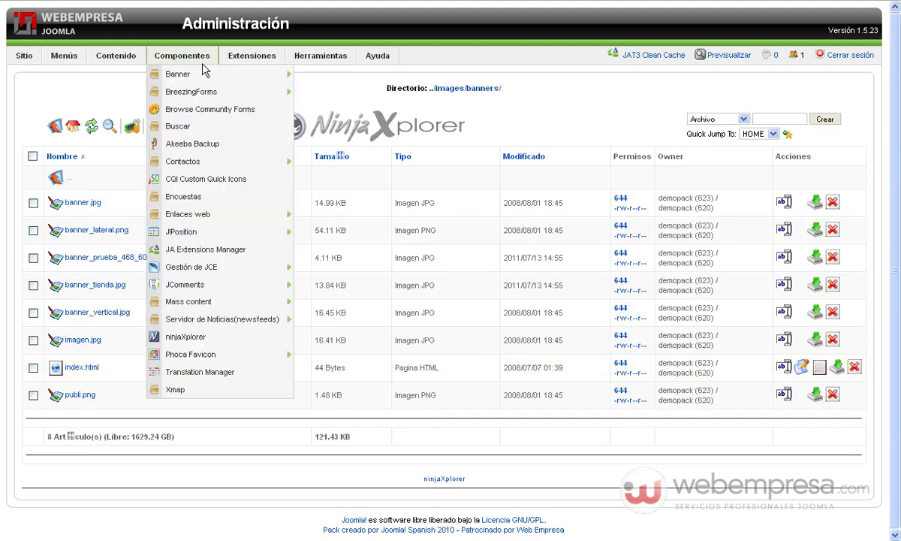
mouse_move(201, 80)
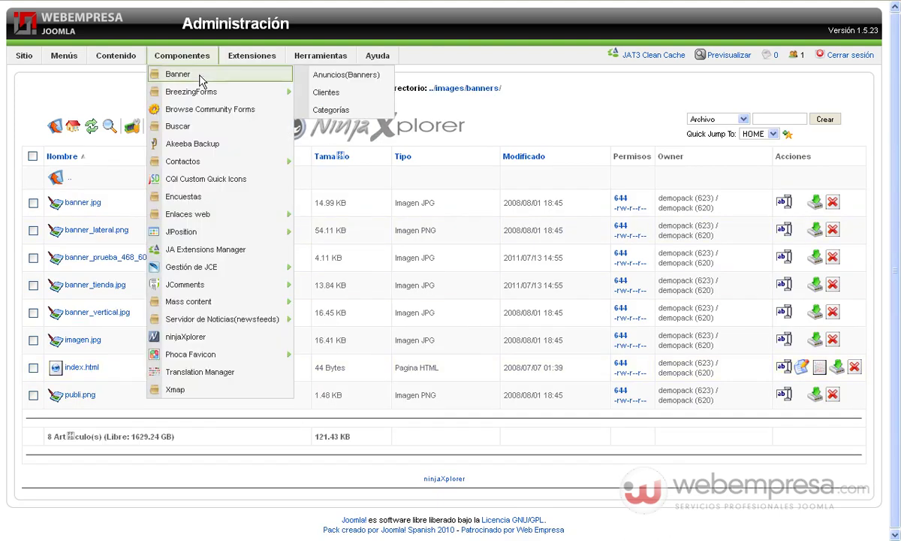
click(325, 78)
click(778, 93)
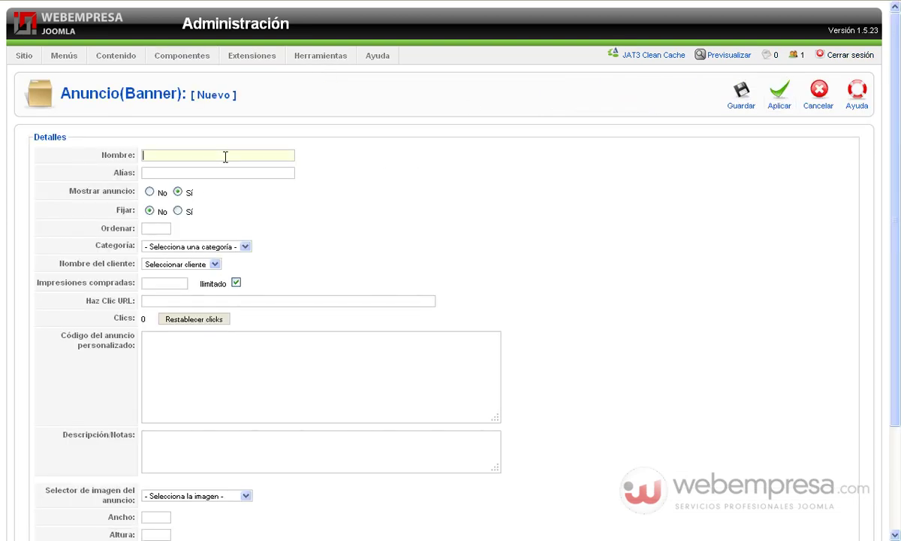
text(Cabecera)
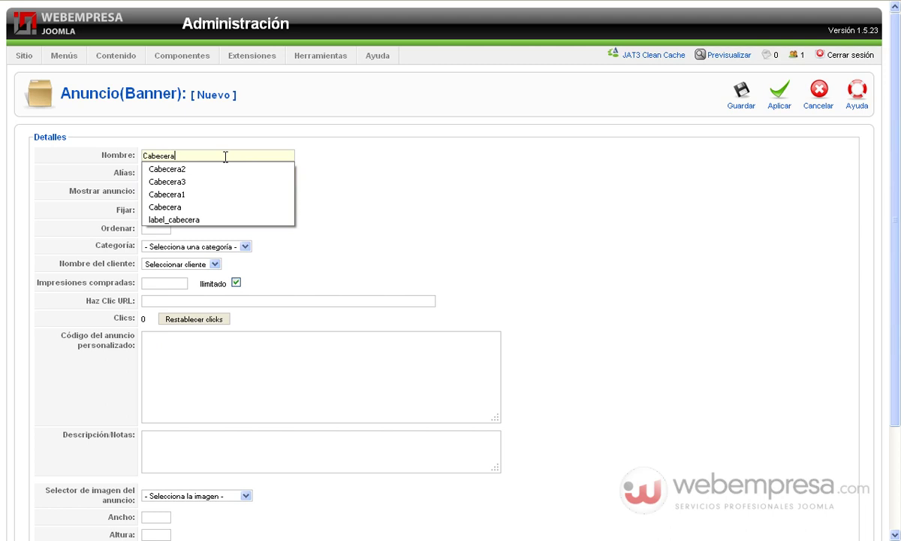
text(2)
key(Tab)
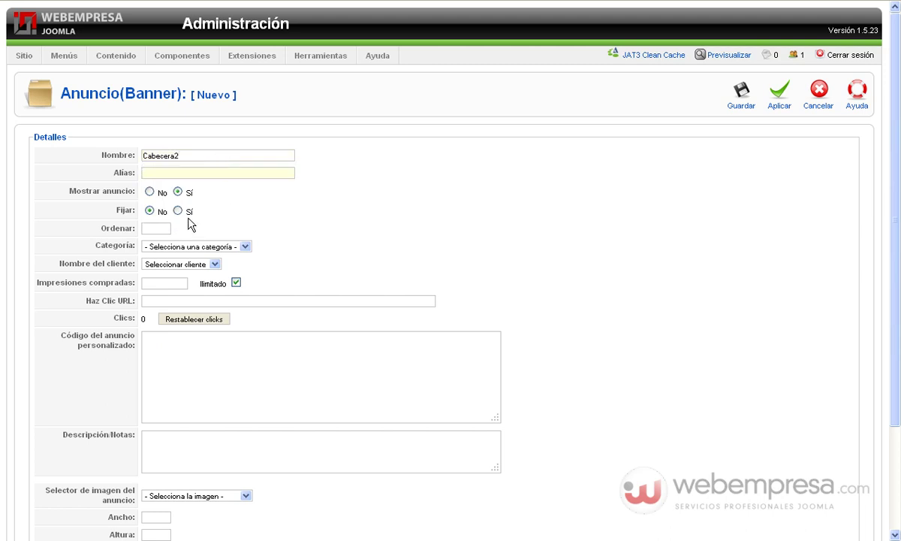
click(177, 247)
click(183, 277)
click(214, 264)
click(179, 282)
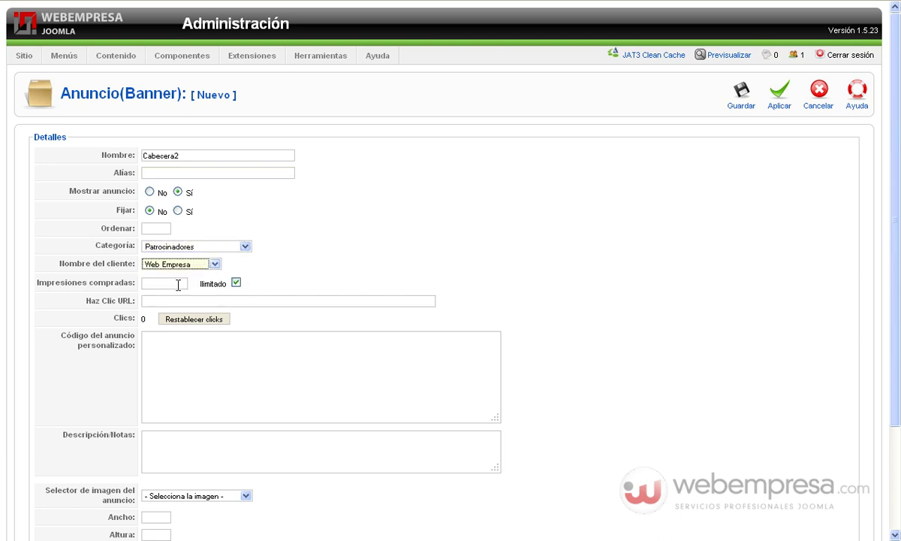
click(184, 299)
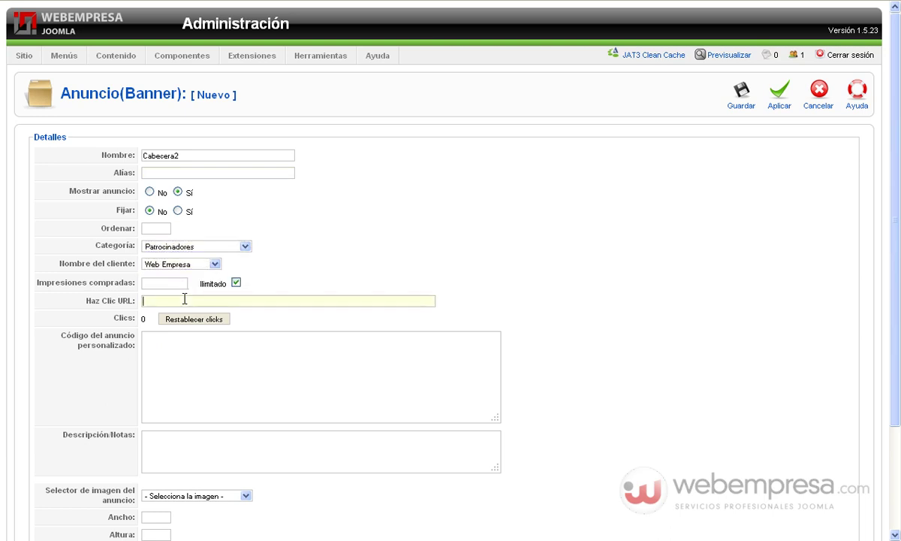
text(h)
key(Down)
key(Tab)
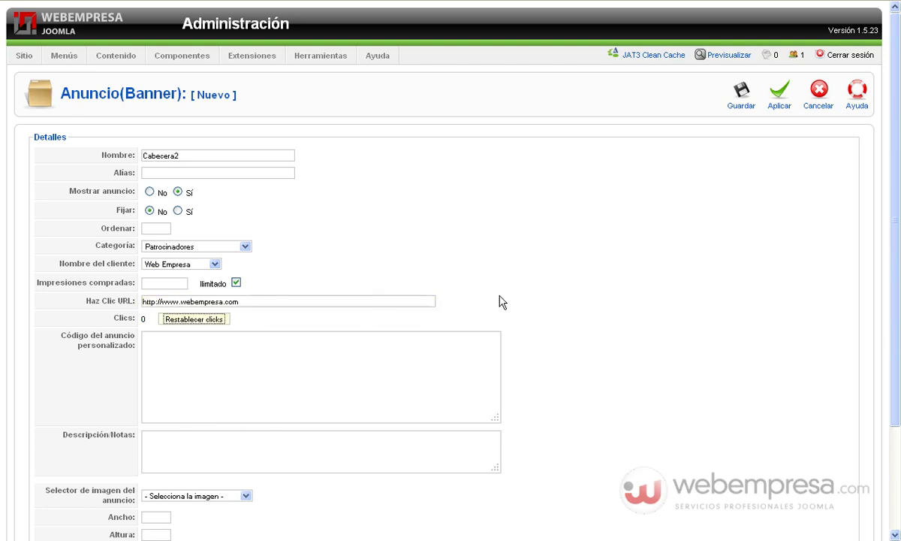
scroll(502, 302, down, 3)
click(242, 367)
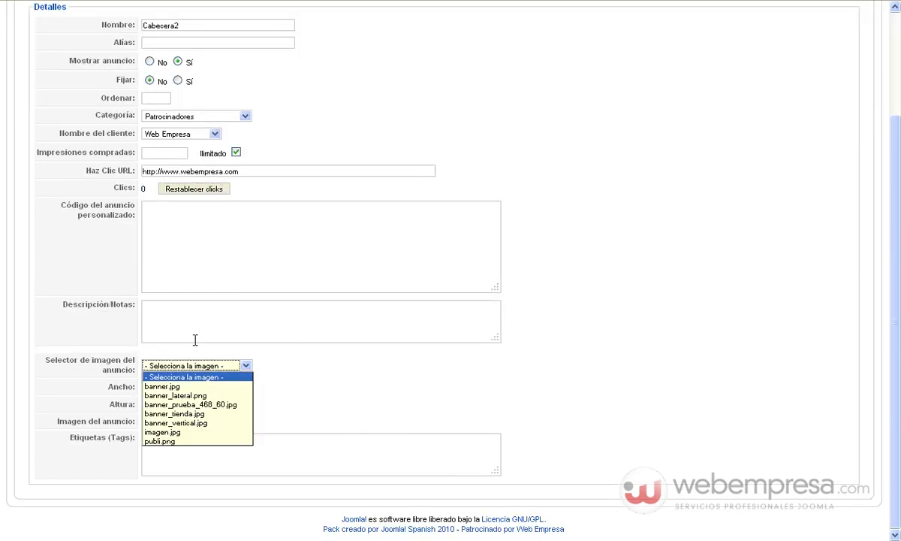
click(208, 414)
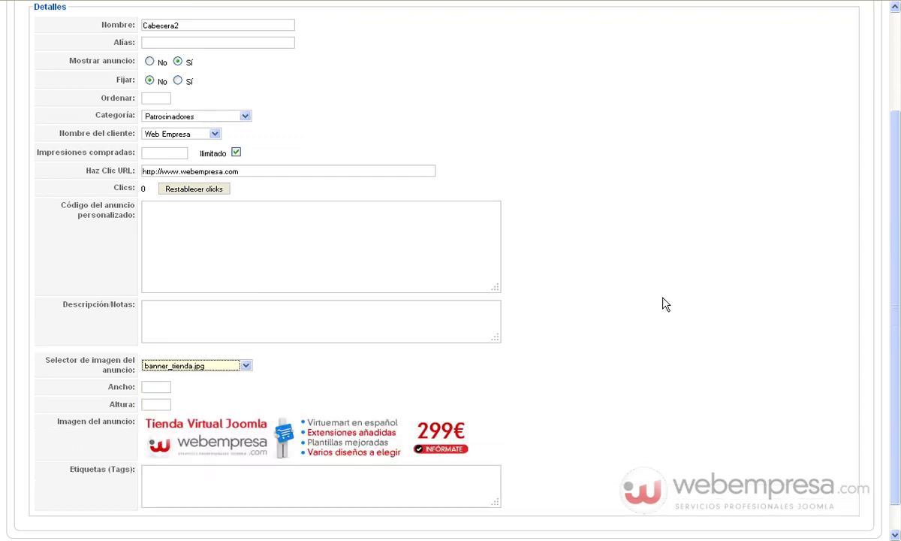
scroll(664, 303, up, 3)
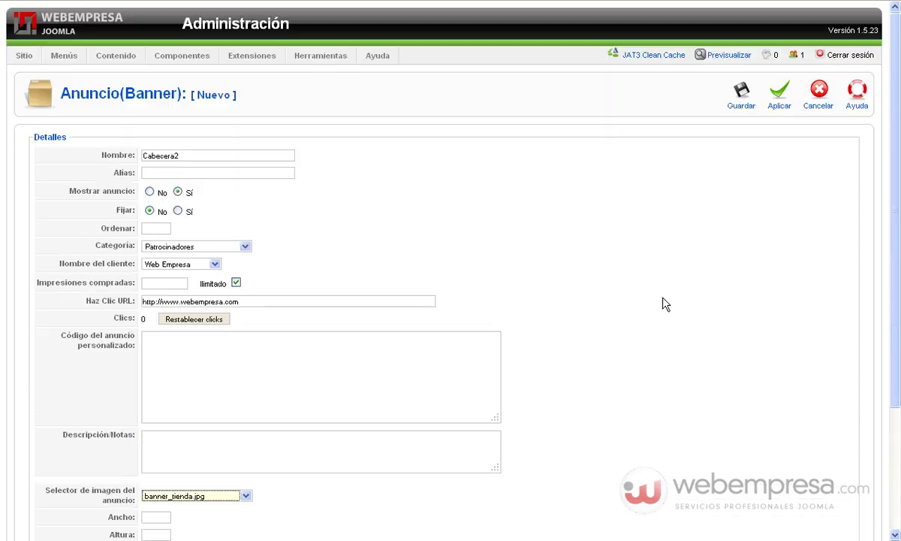
click(734, 98)
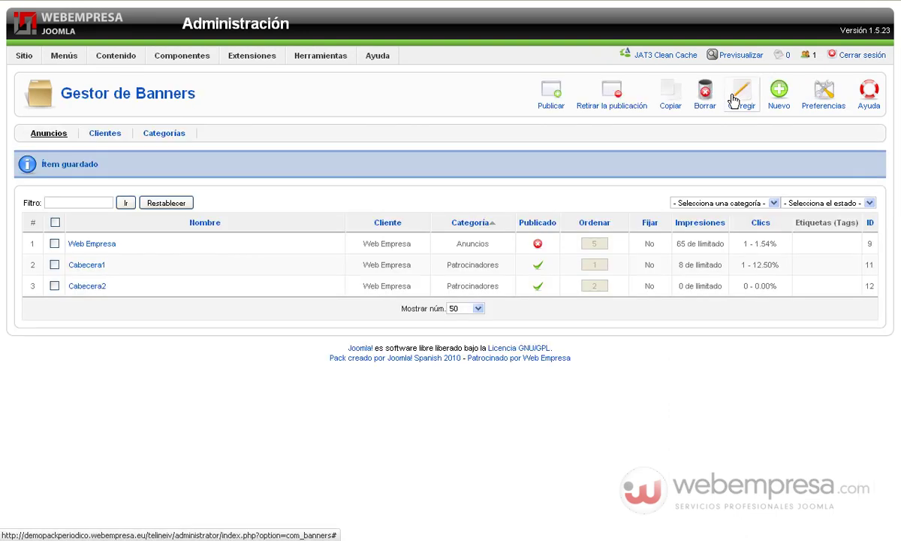
- Create another banner named Cabecera3 in the Patrocinadores category for the client Web Empresa
click(778, 102)
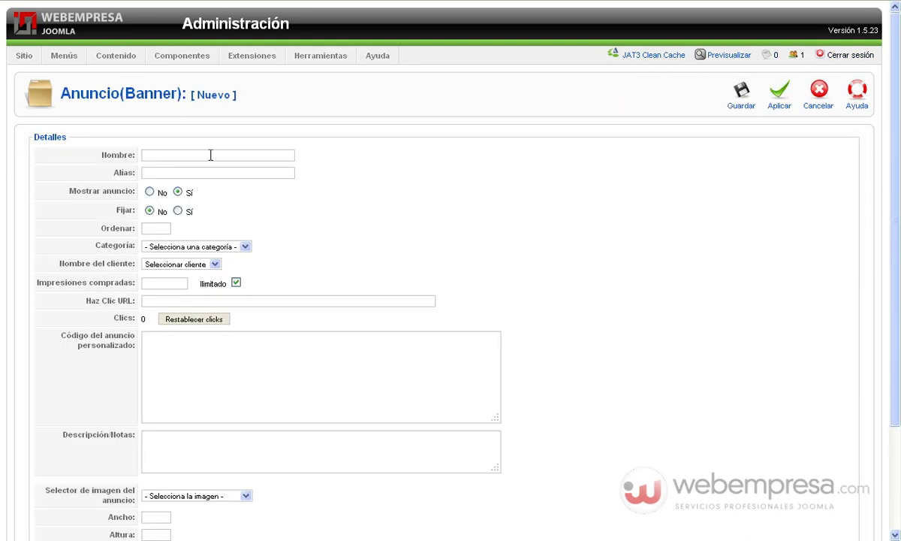
text(Cabecera3)
key(Tab)
click(194, 246)
click(185, 280)
click(181, 246)
click(185, 268)
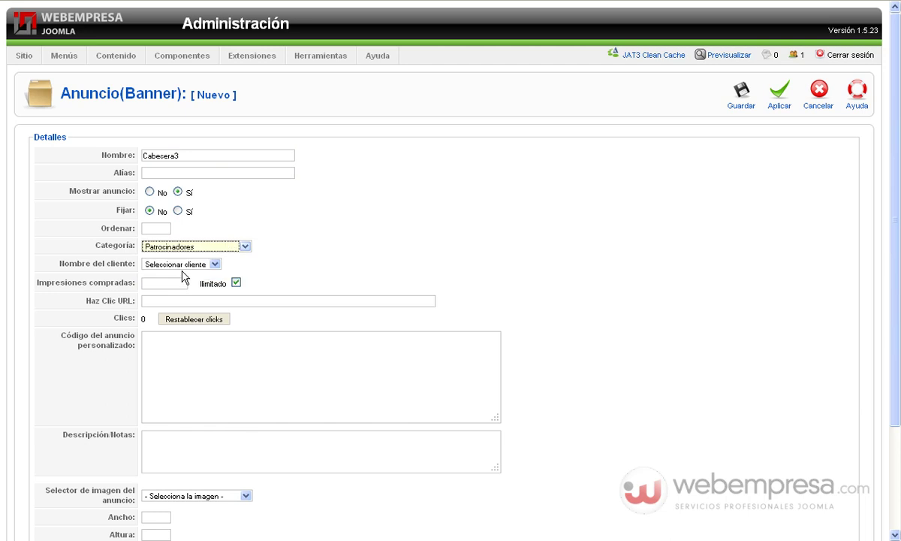
click(184, 268)
click(179, 283)
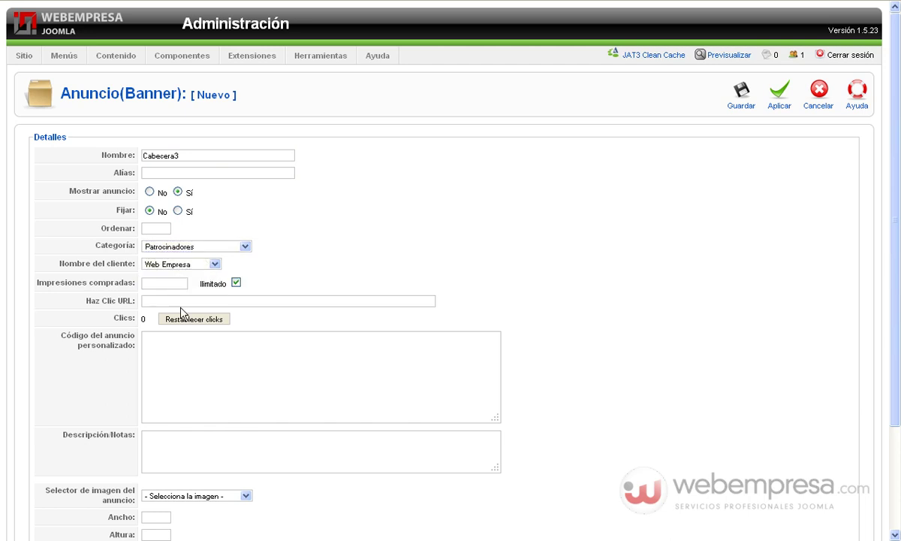
text(h)
key(Down)
key(Tab)
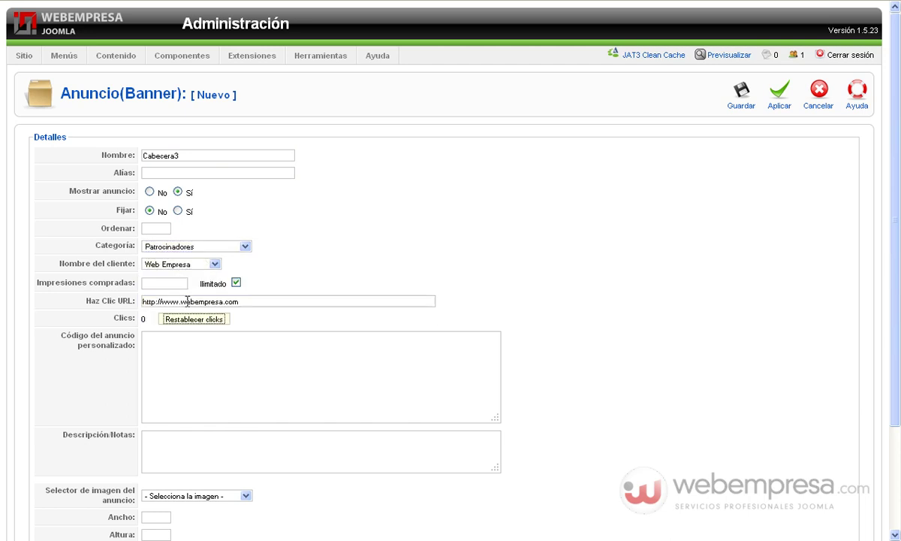
scroll(472, 305, down, 3)
click(214, 365)
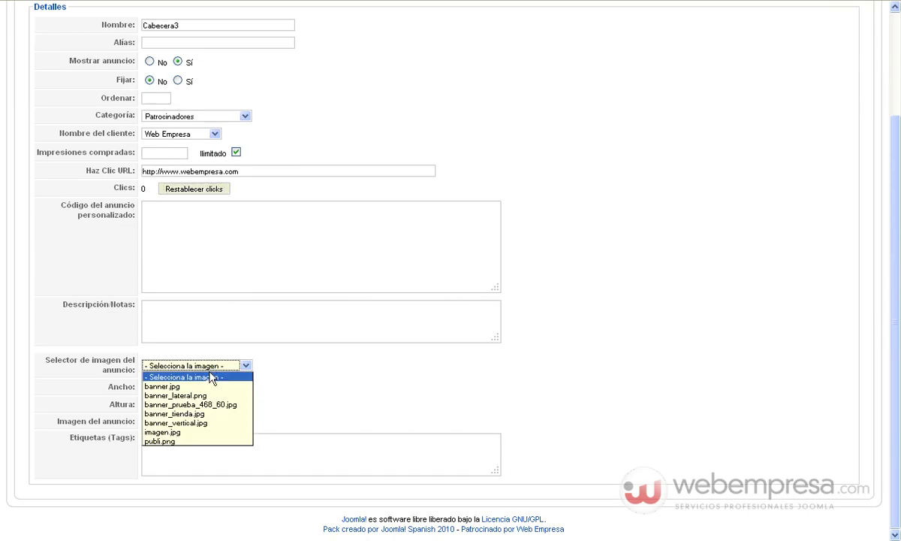
click(218, 406)
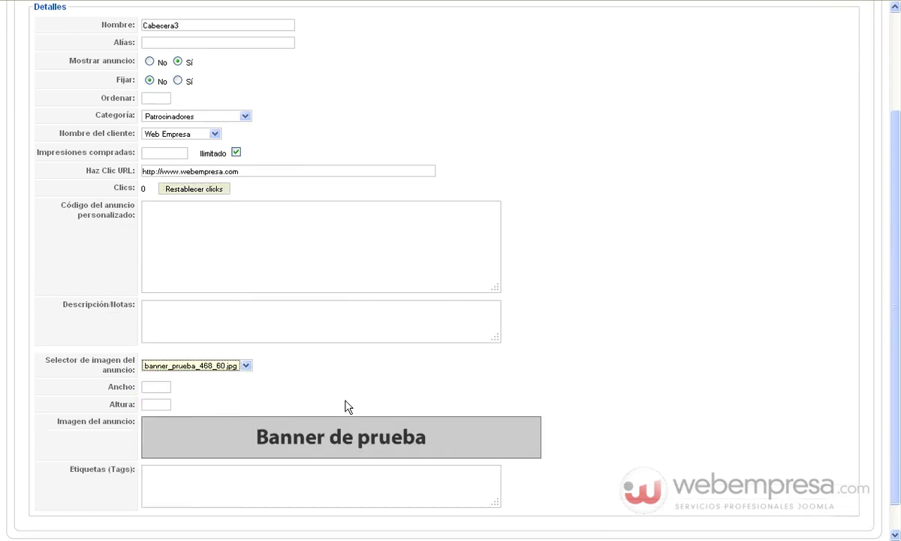
scroll(615, 346, up, 3)
scroll(664, 228, down, 3)
scroll(664, 228, up, 3)
click(741, 93)
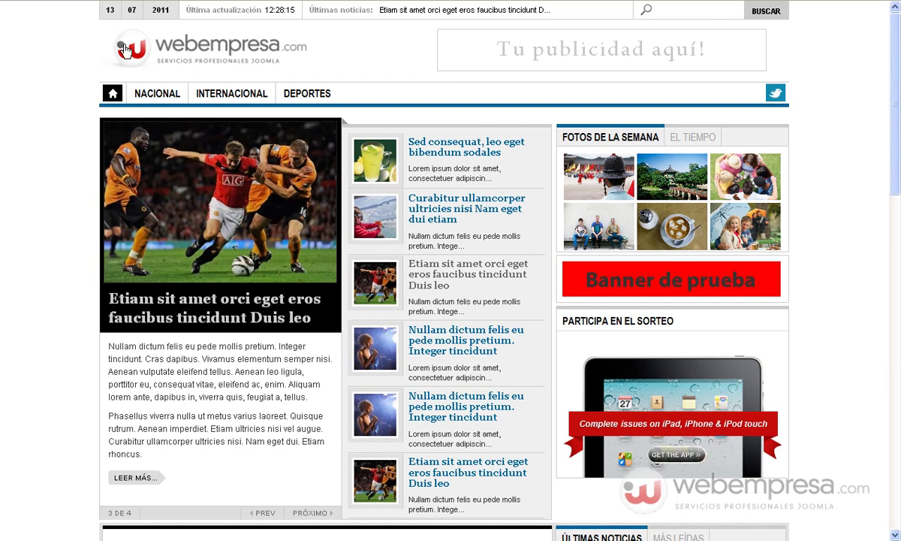
- Set the Aleatorio parameter of the Banner arriba module to Destacado,Aleatorio and save the module
click(138, 54)
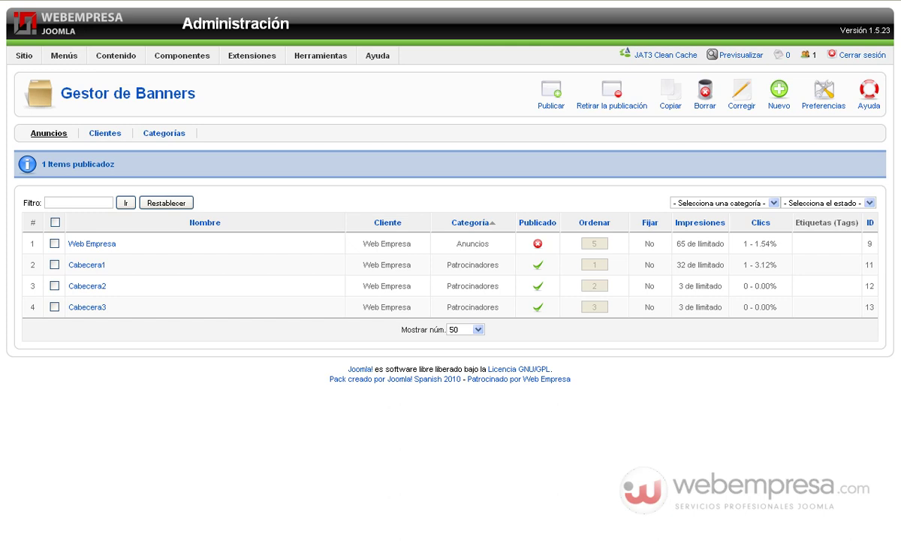
mouse_move(252, 55)
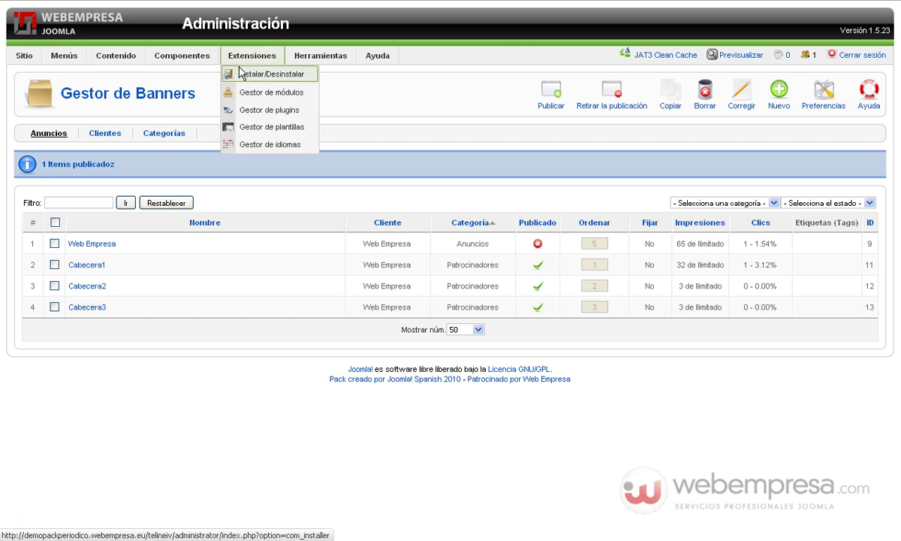
click(263, 93)
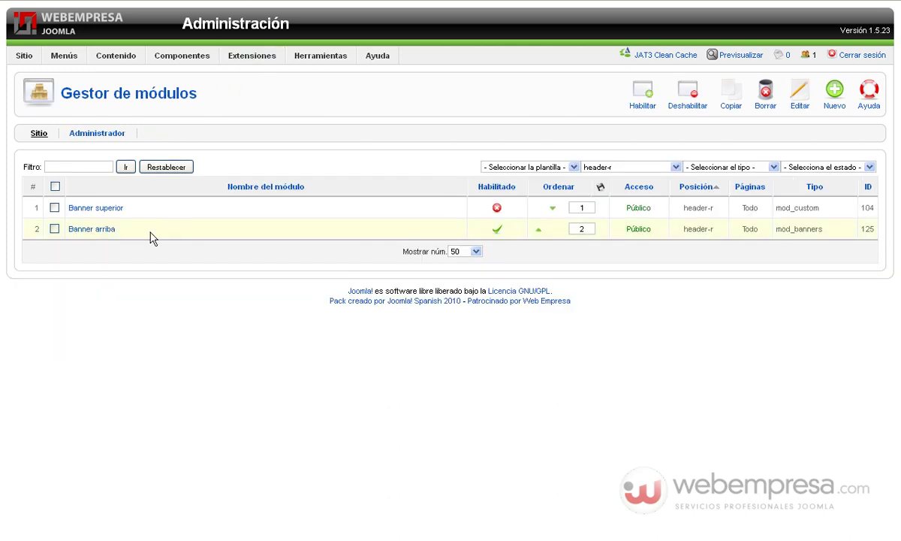
click(99, 229)
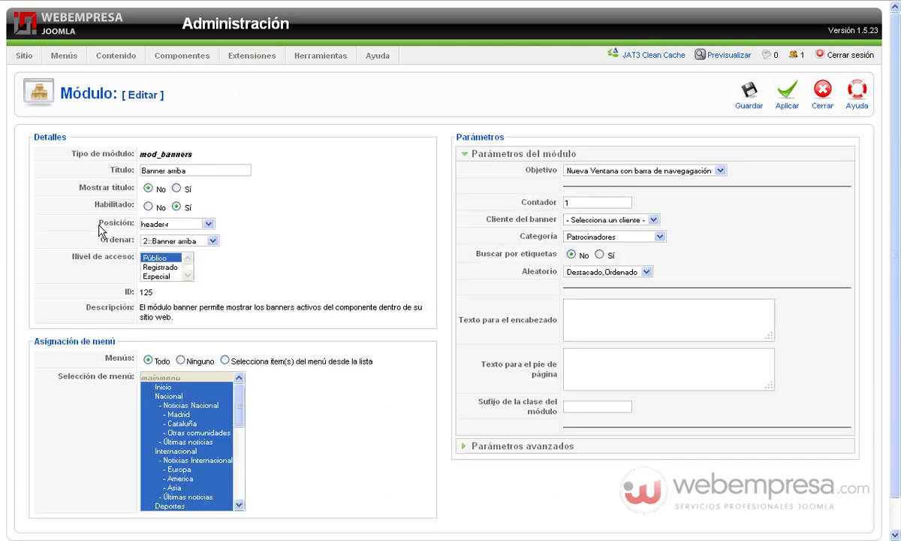
mouse_move(553, 275)
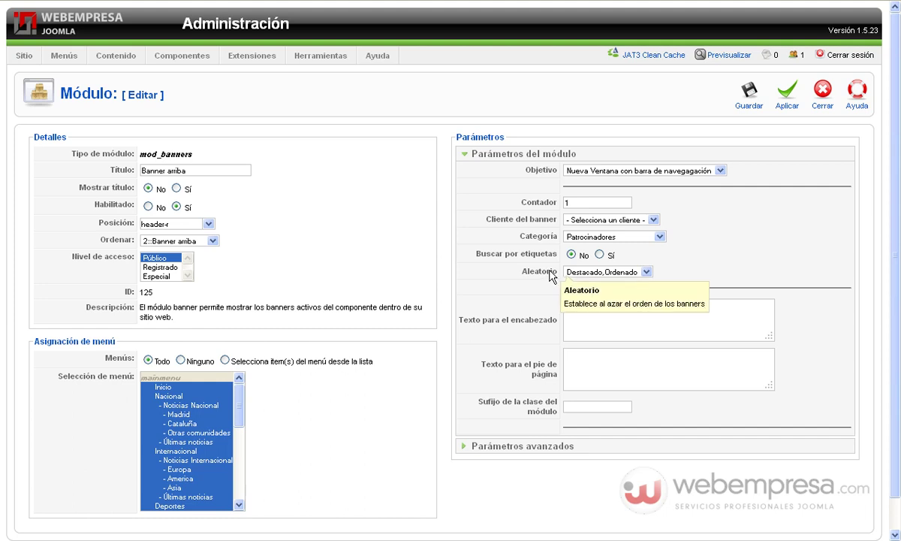
click(610, 272)
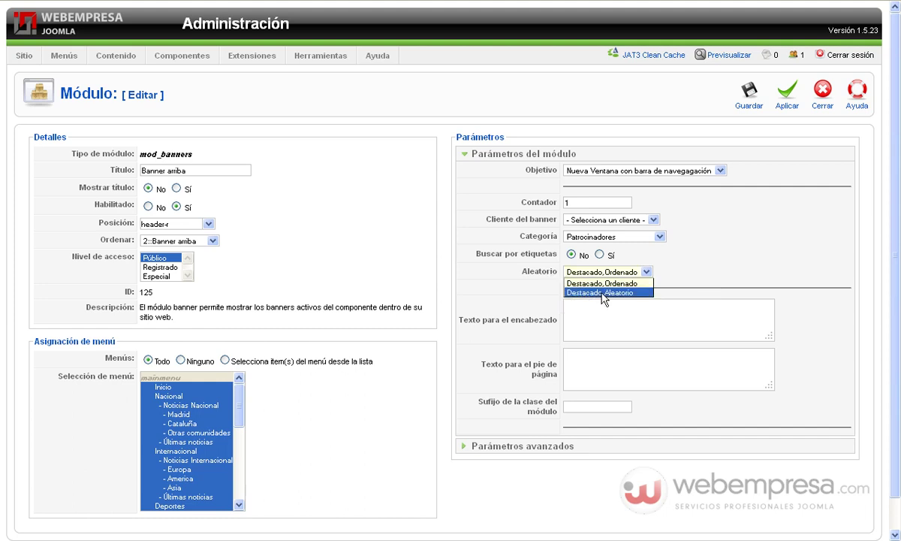
click(604, 295)
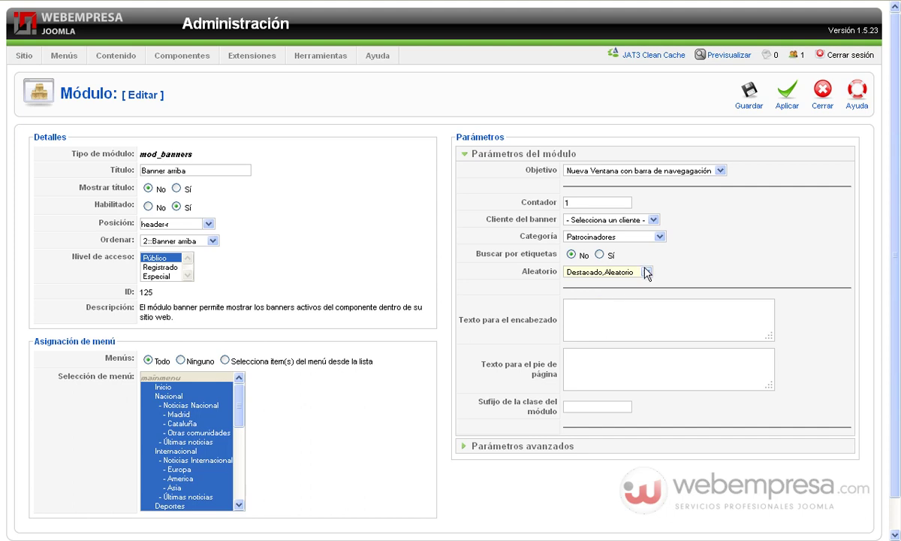
click(749, 94)
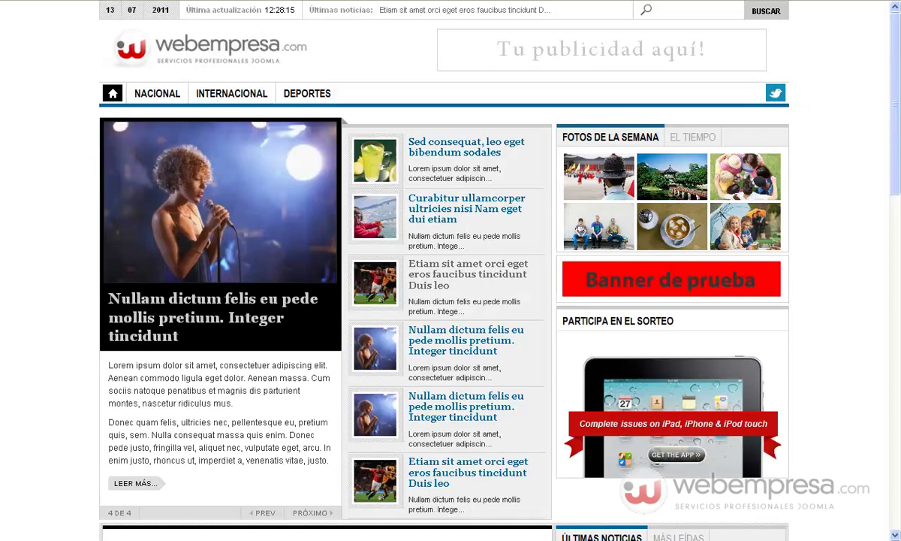
- Reload the site's home page several times to check the header banner rotation, and review the banners' impressions and clicks in the banner manager
click(111, 94)
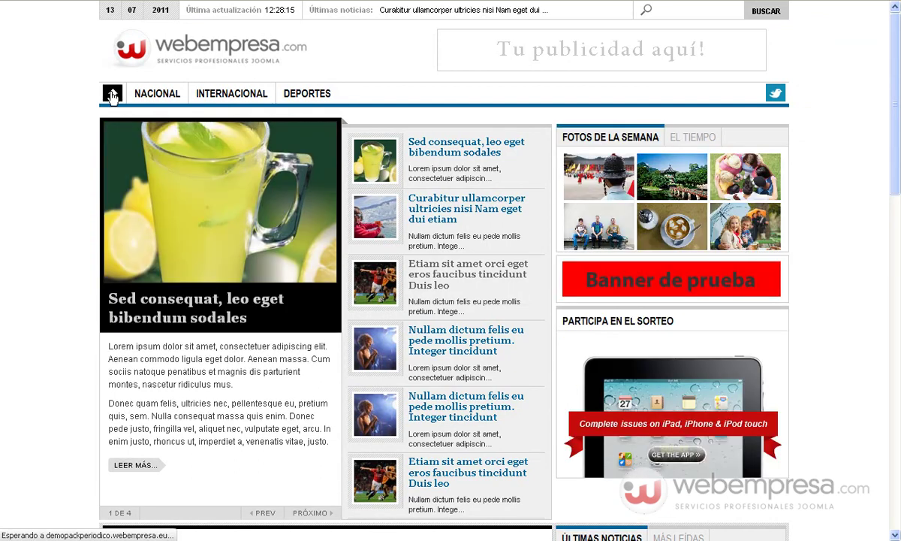
click(111, 94)
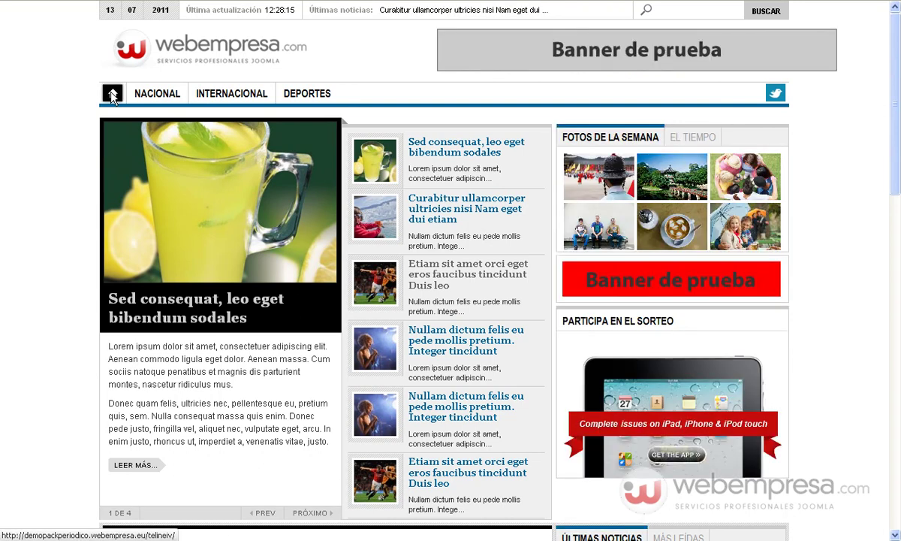
click(111, 93)
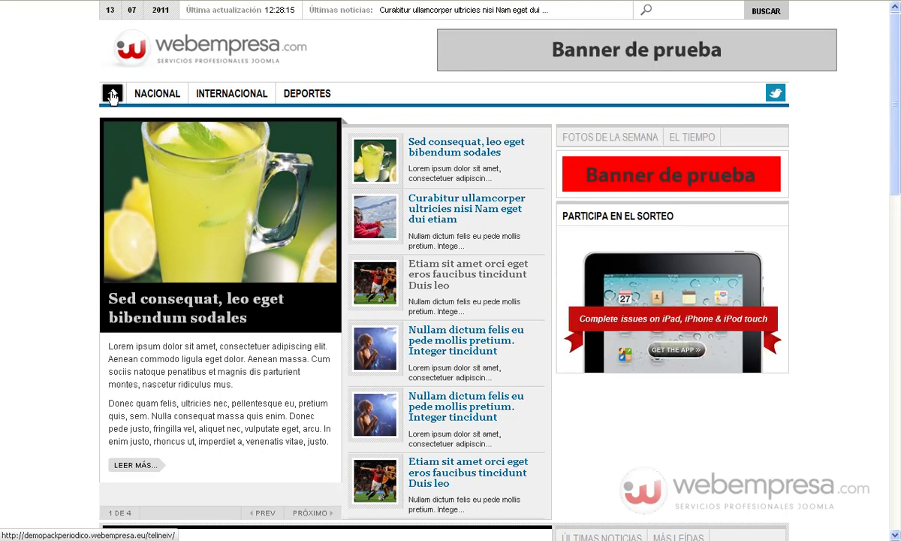
click(111, 93)
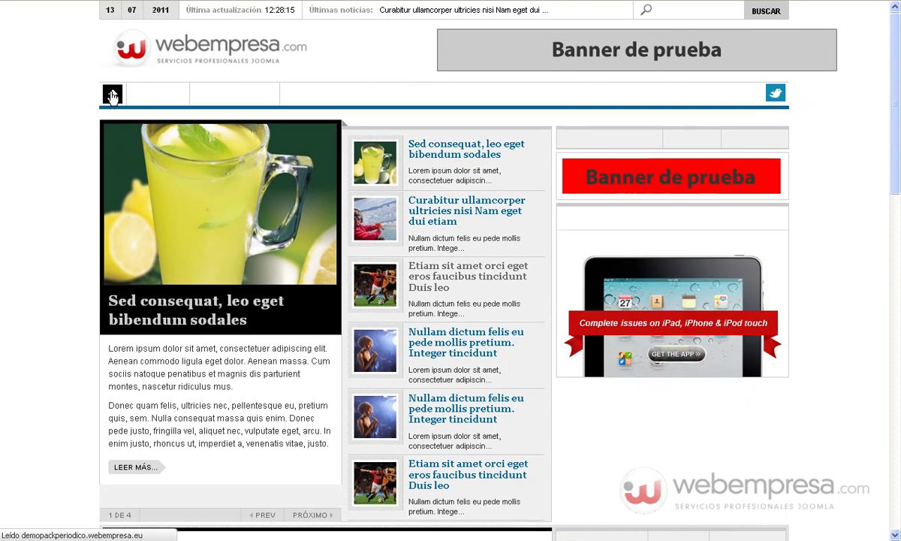
click(111, 94)
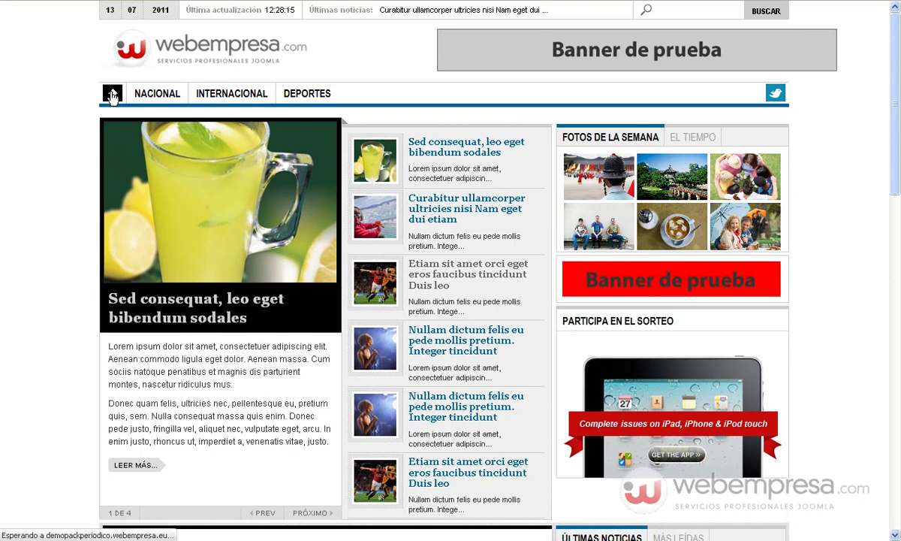
click(111, 94)
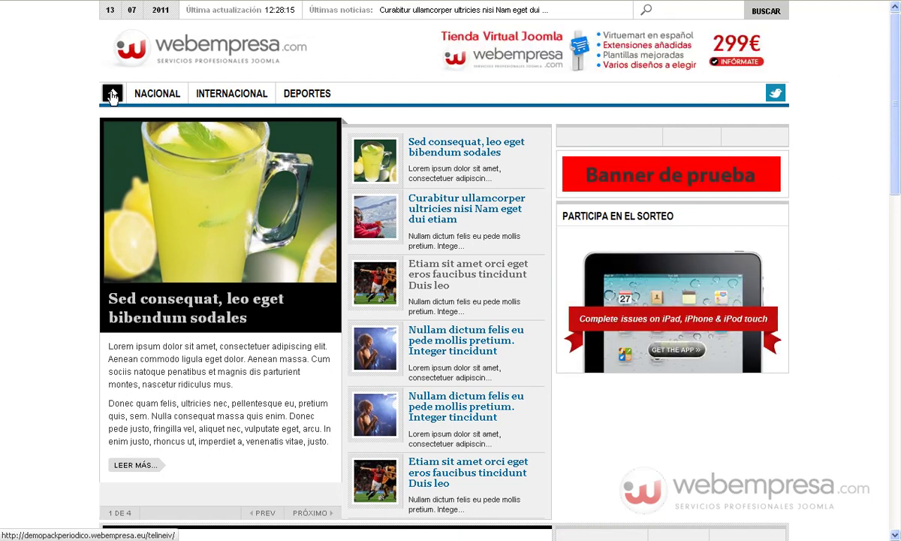
click(111, 94)
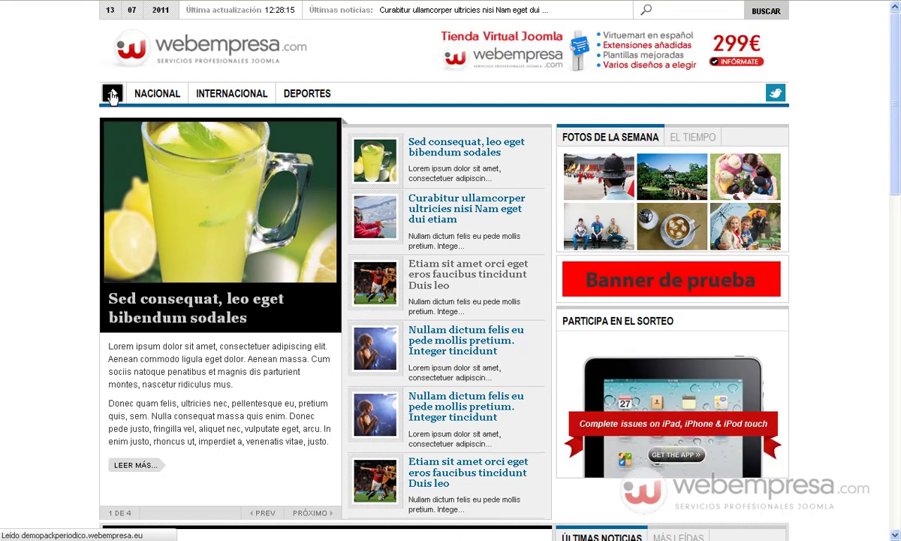
click(111, 94)
click(112, 94)
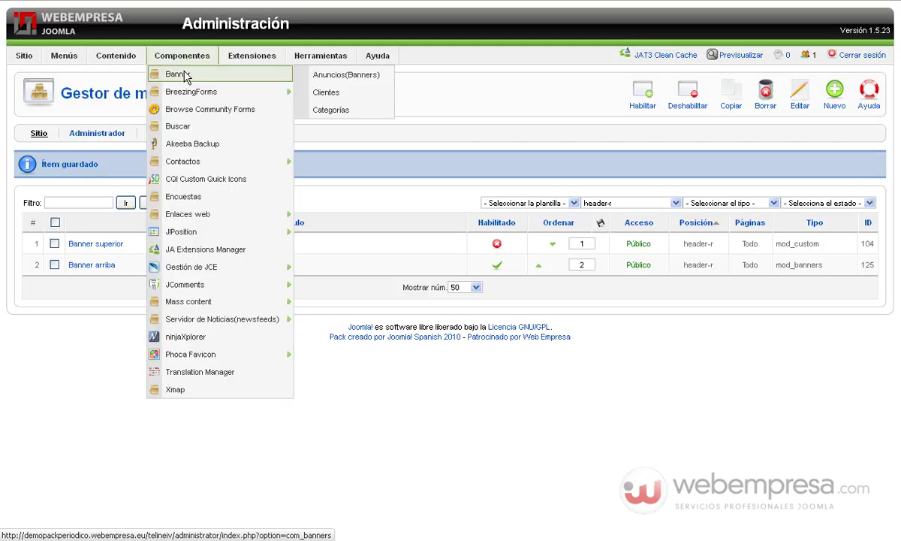
click(185, 75)
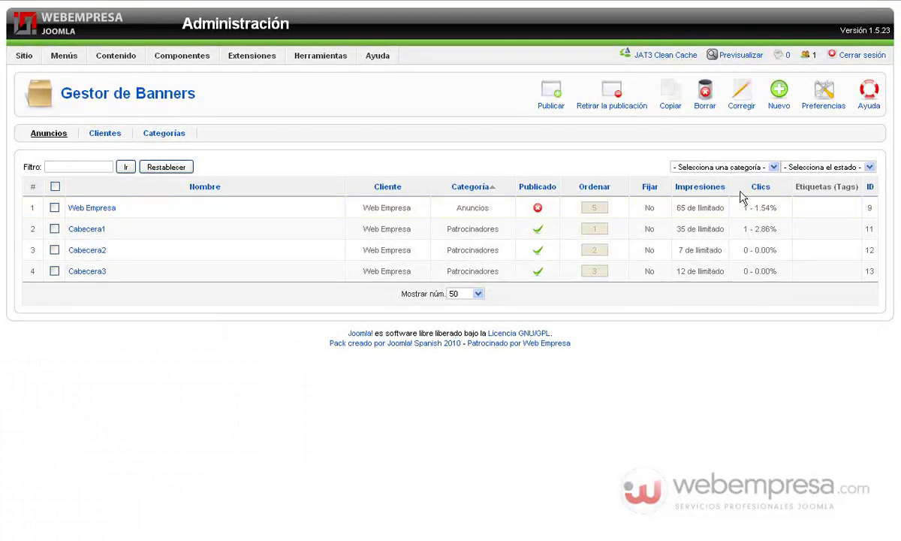
- Filter the site modules by position in the module manager, first by col-mass-top and finally by col-mass-bot
mouse_move(252, 55)
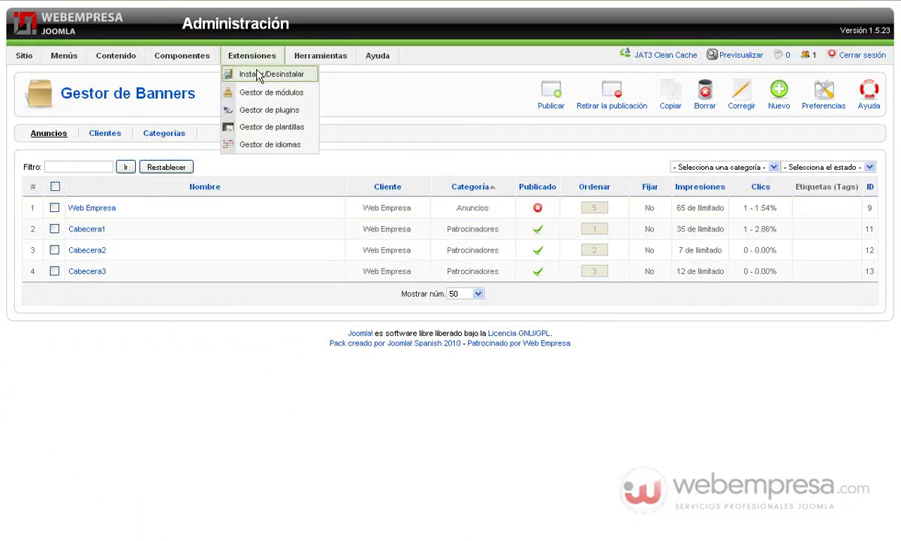
click(266, 93)
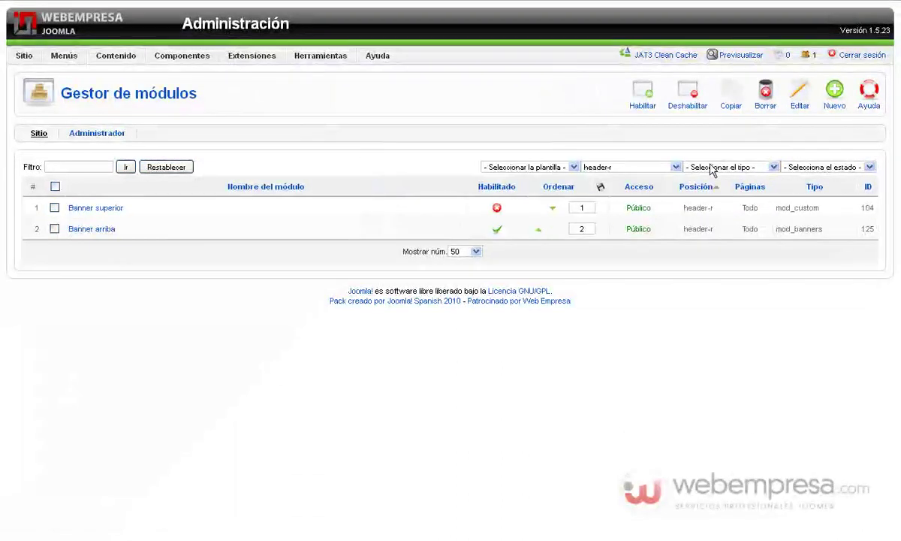
click(646, 168)
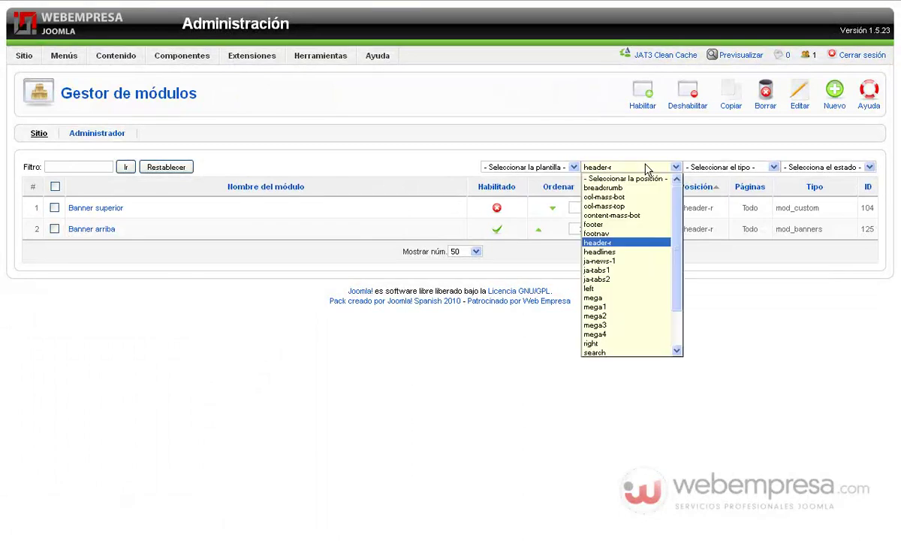
click(638, 206)
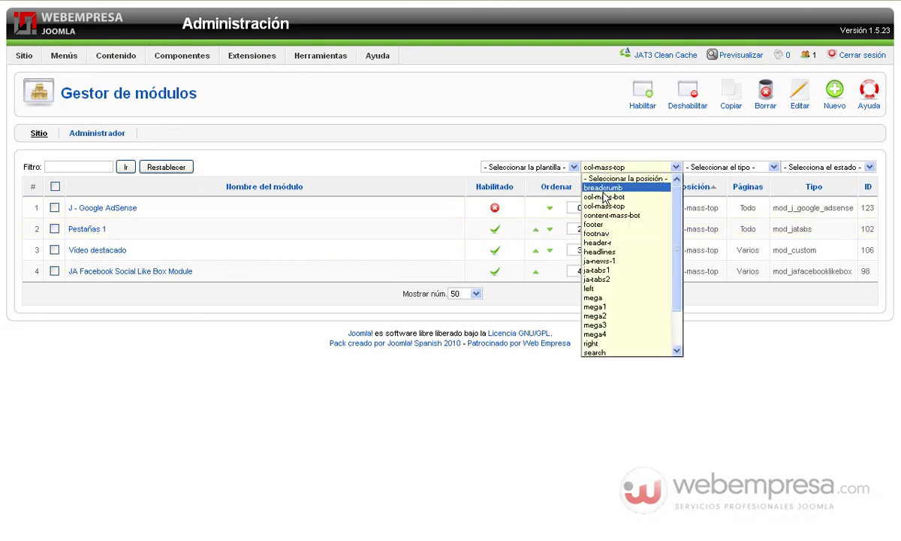
click(614, 167)
click(621, 206)
click(623, 166)
click(623, 196)
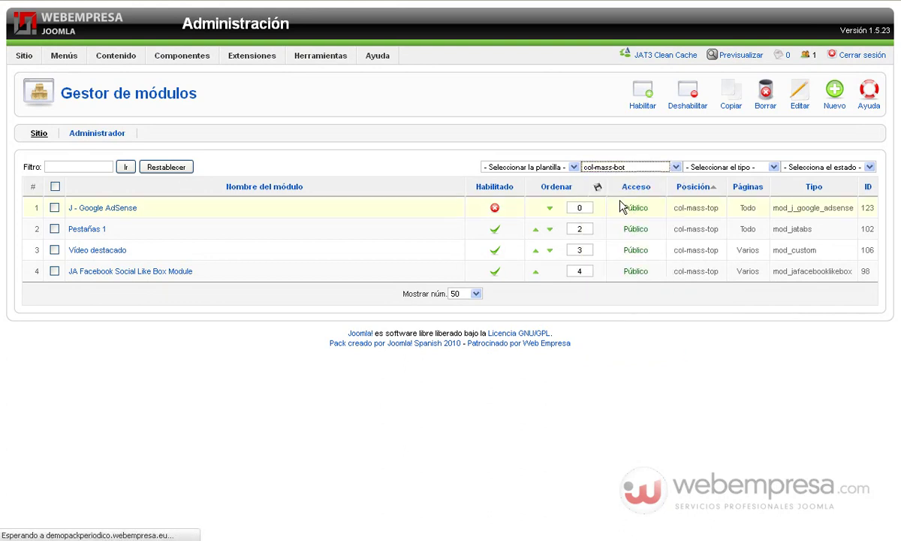
- Open the Publicidad module, inspect the advertisement image in its custom output, and close the module without saving
click(83, 207)
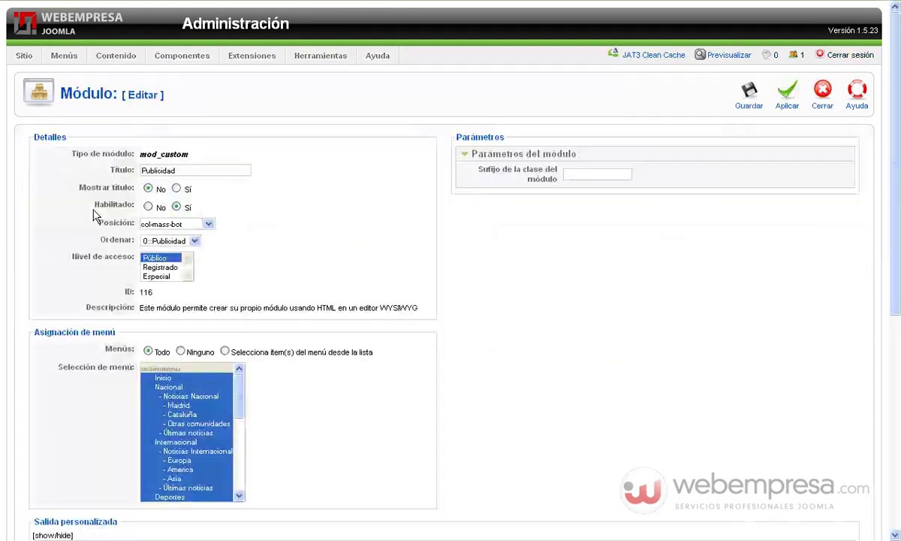
scroll(365, 235, down, 5)
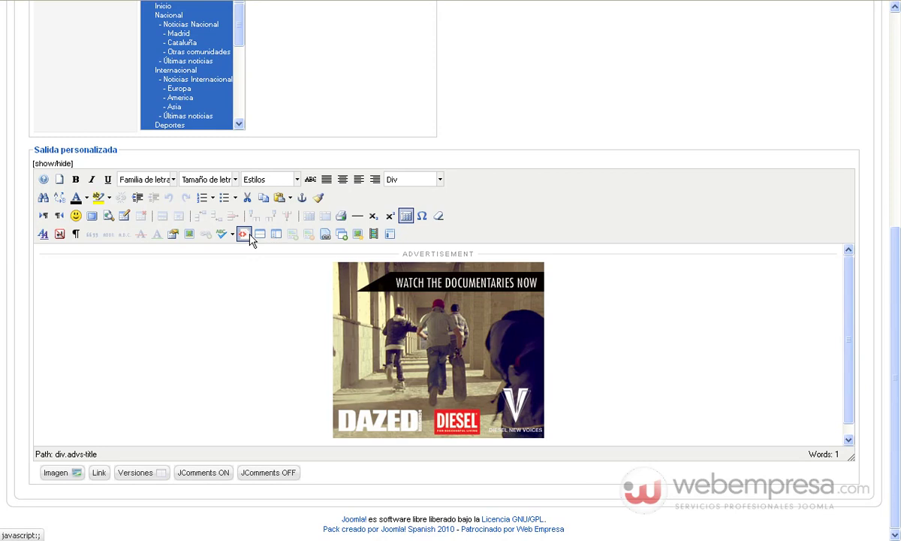
click(393, 321)
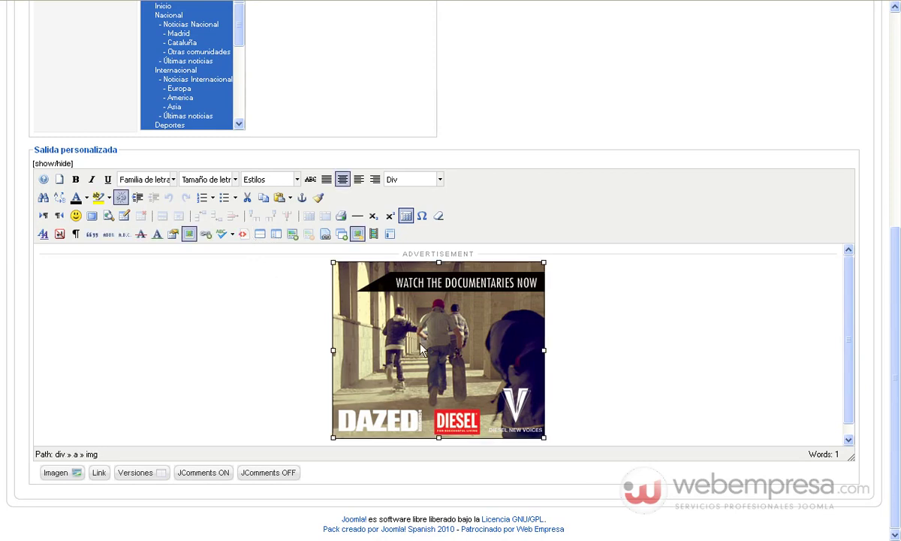
scroll(655, 117, up, 5)
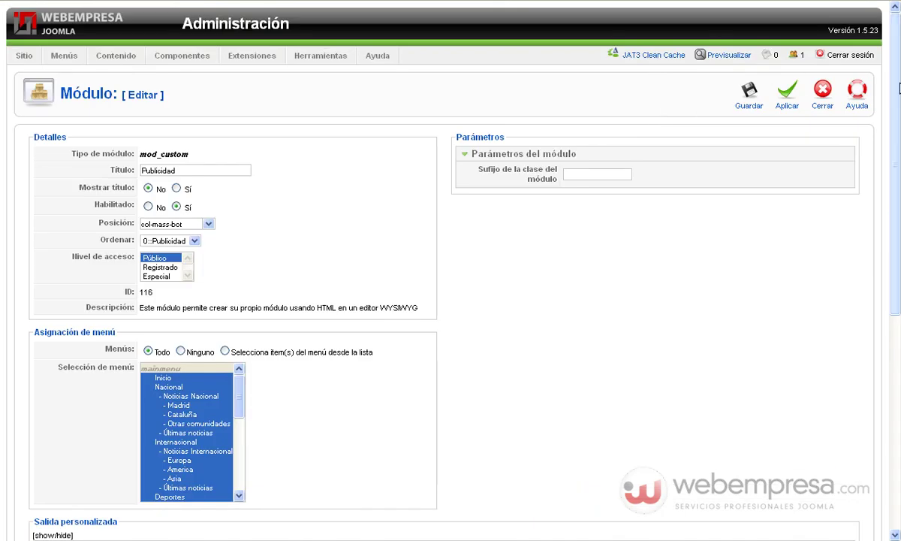
click(826, 100)
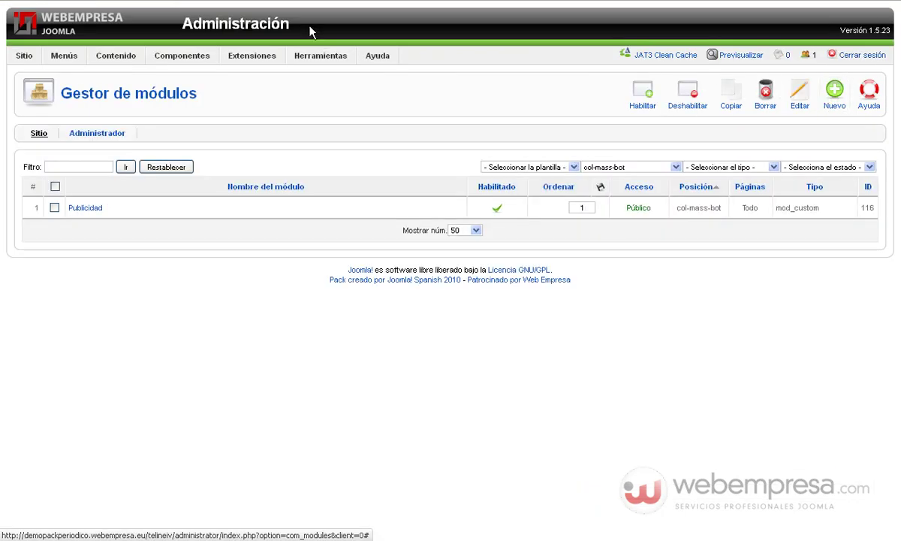